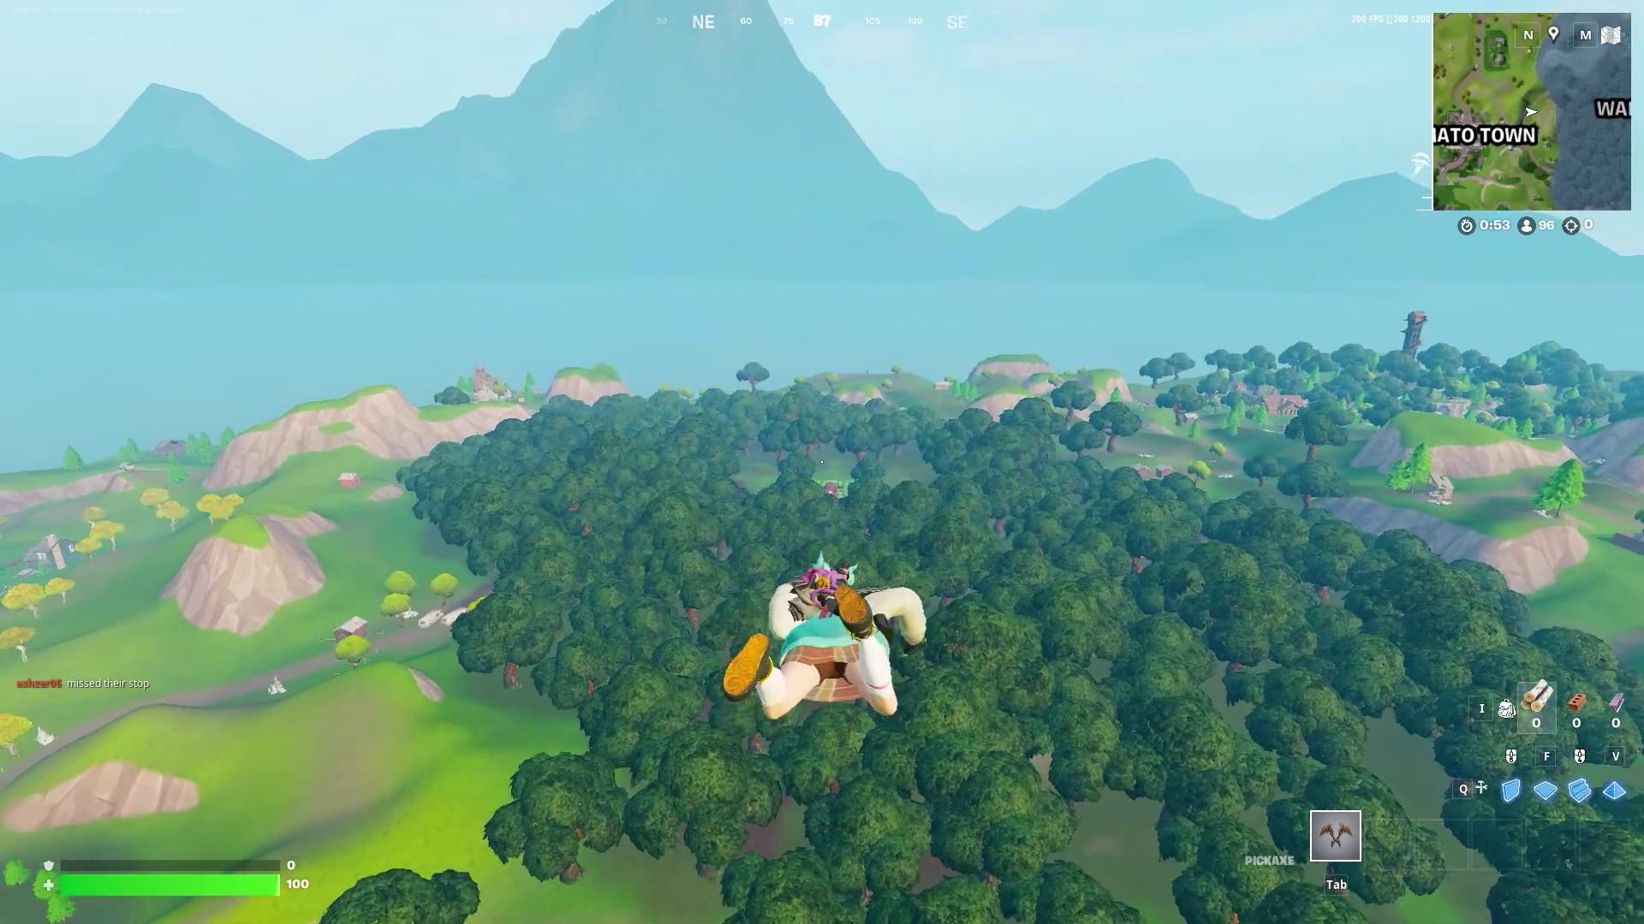
- Glide down to the Wailing Woods cabin and loot its shelf chest and ammo box
key("space")
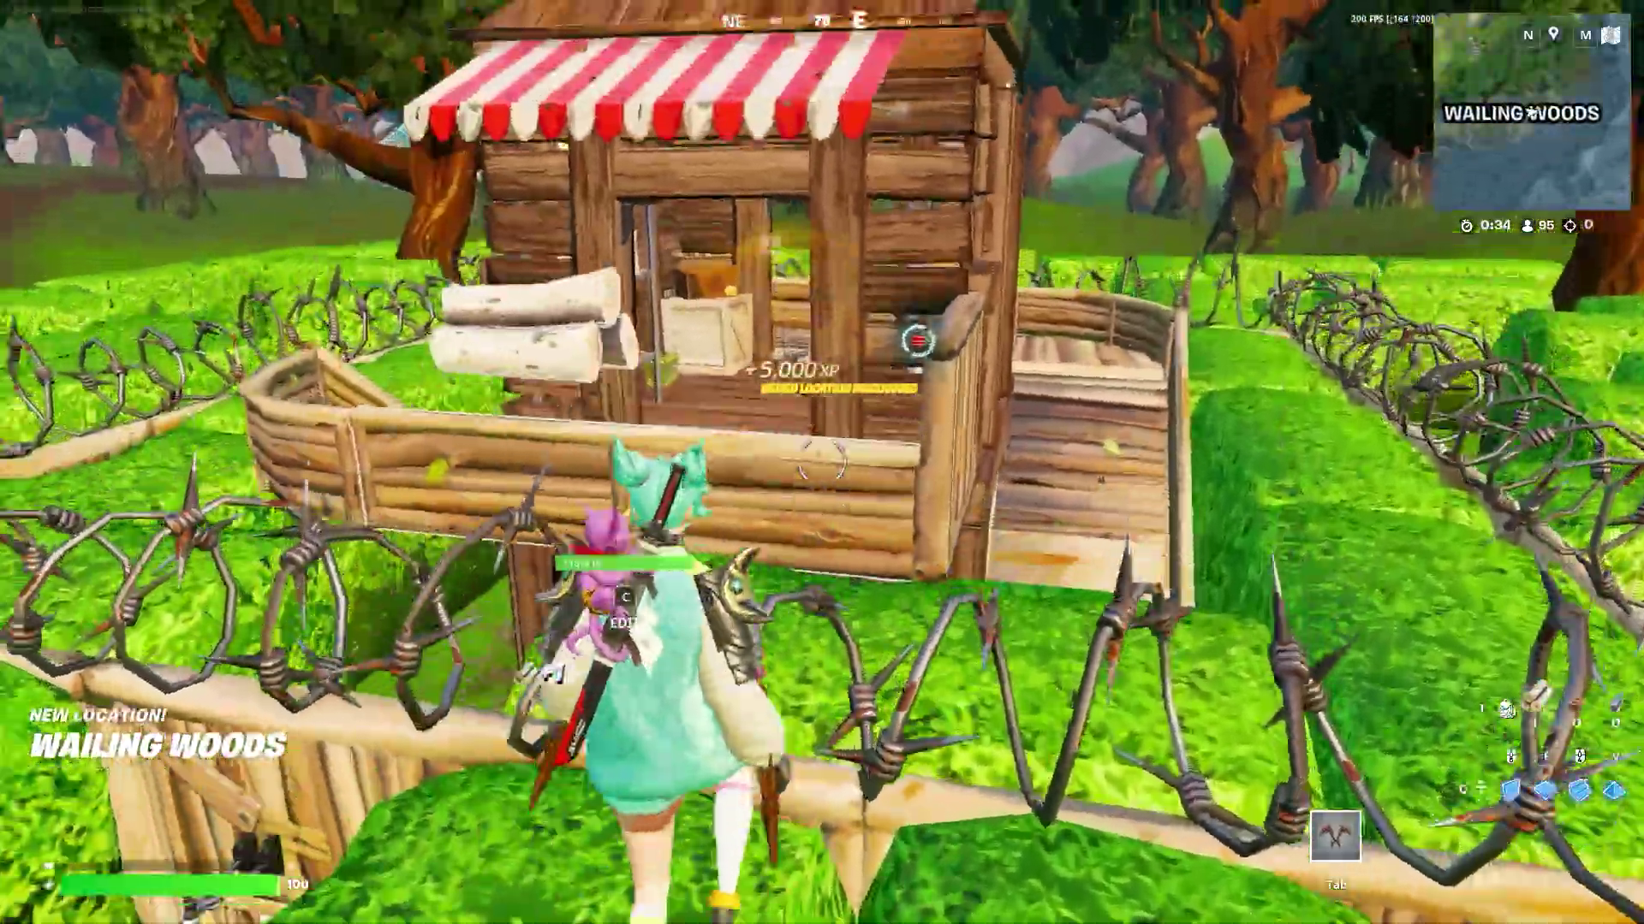
key("w")
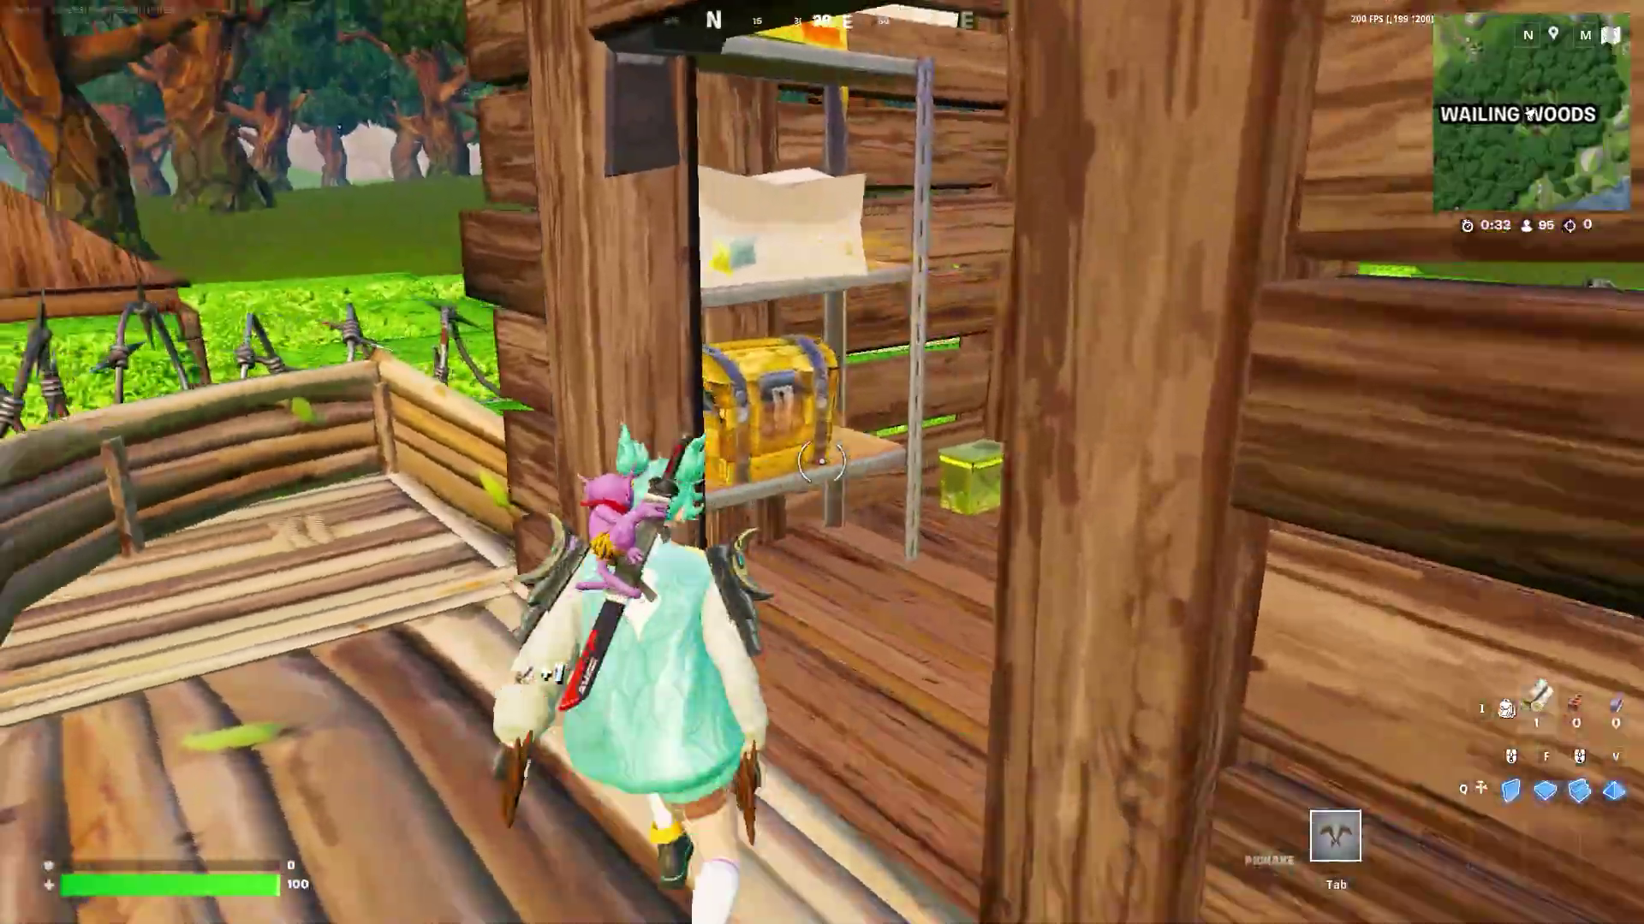
key("e")
key("e")
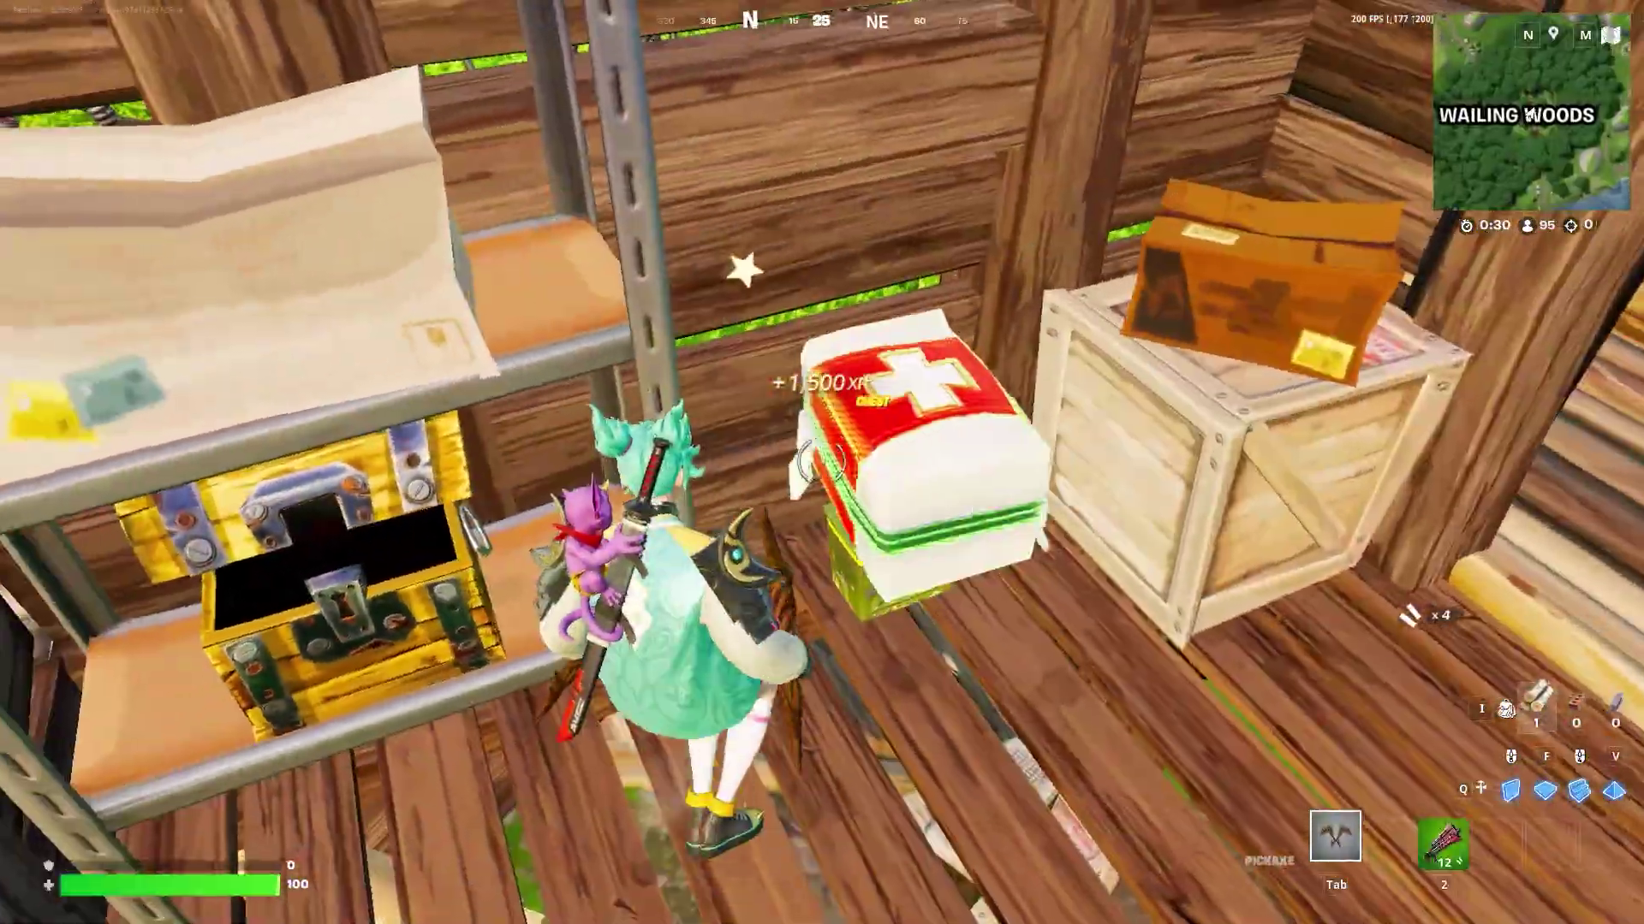
key("e")
key("e")
key("w")
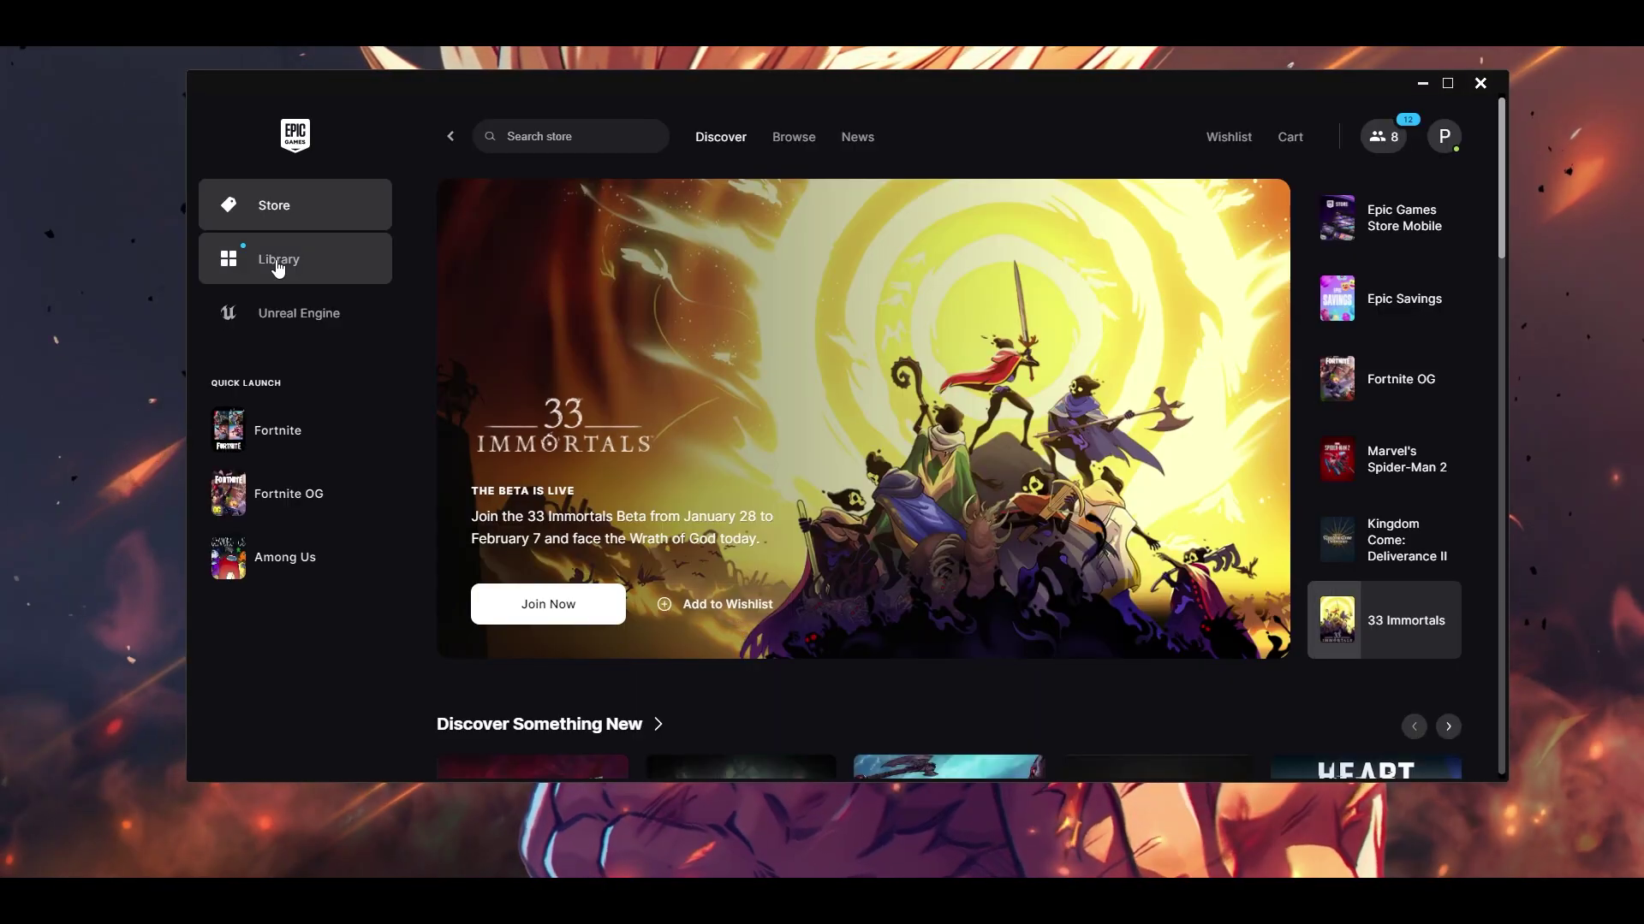
- Review Fortnite's installation Options from the Library, then close the Epic Games Launcher
left_click(274, 261)
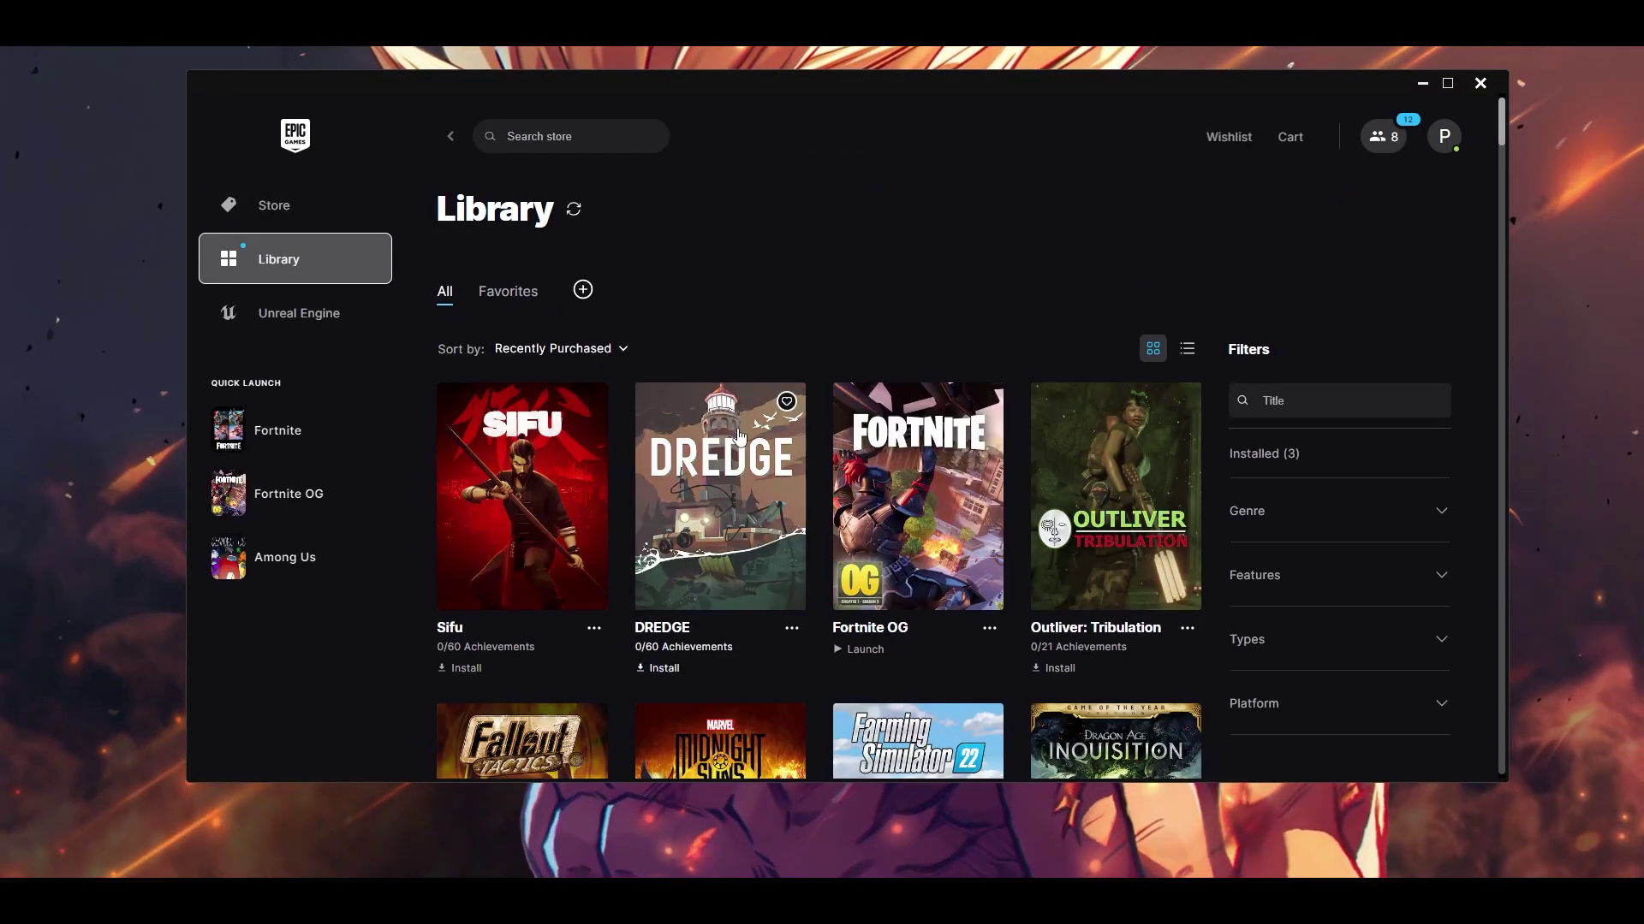
left_click(989, 628)
left_click(1019, 398)
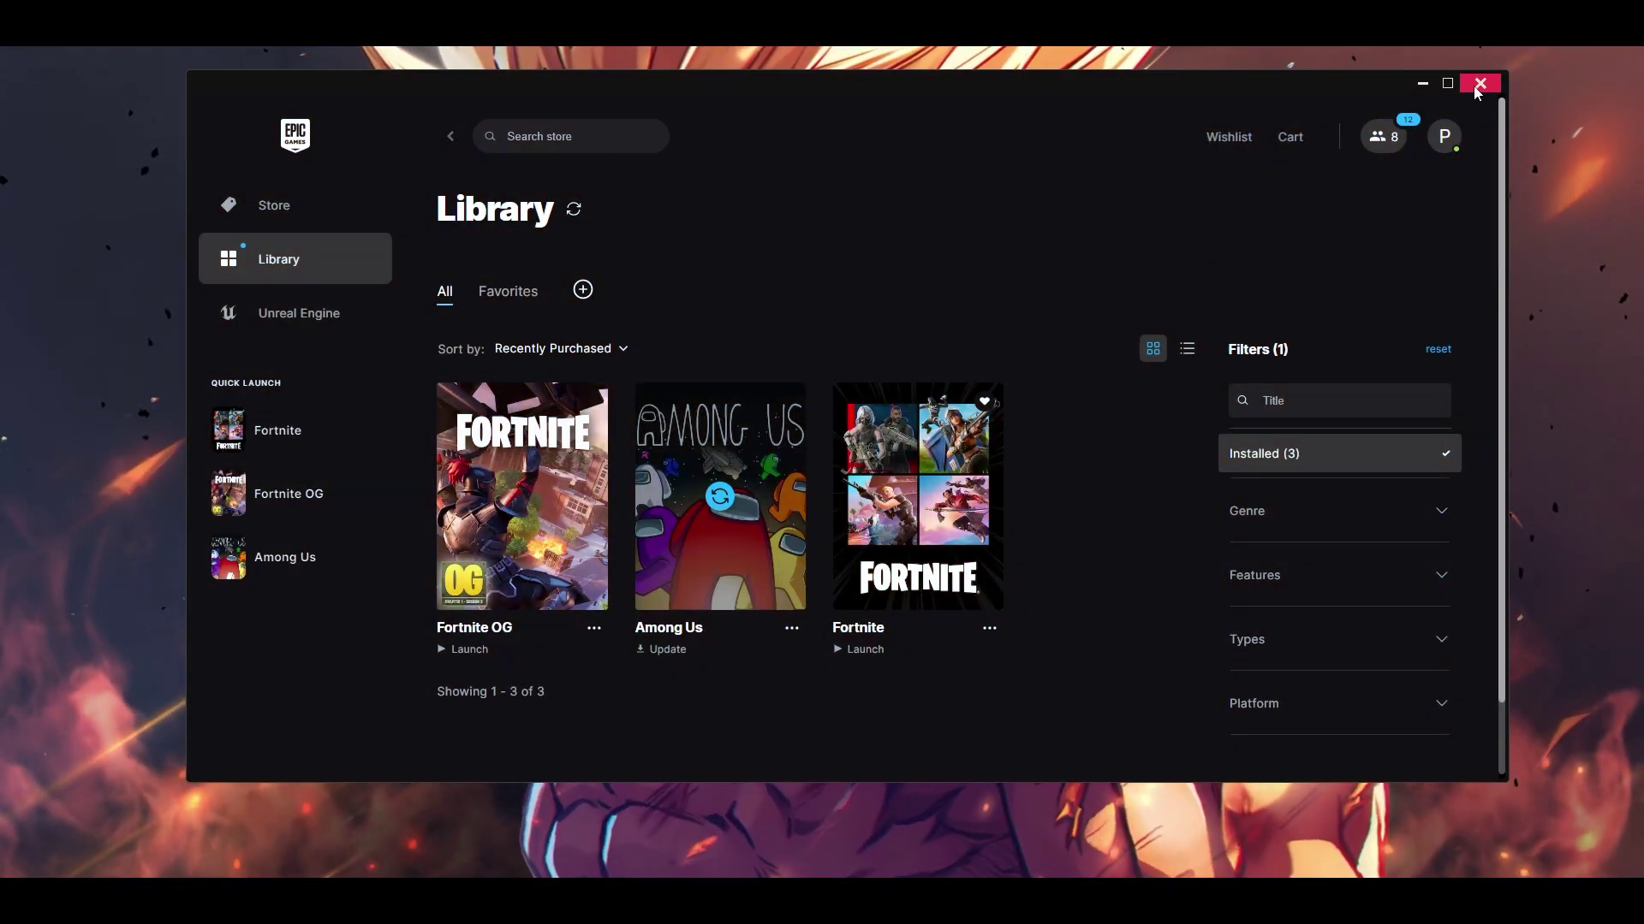
left_click(1479, 83)
- Run %appdata% and navigate to AppData\Local\FortniteGame\Saved
key("super+s")
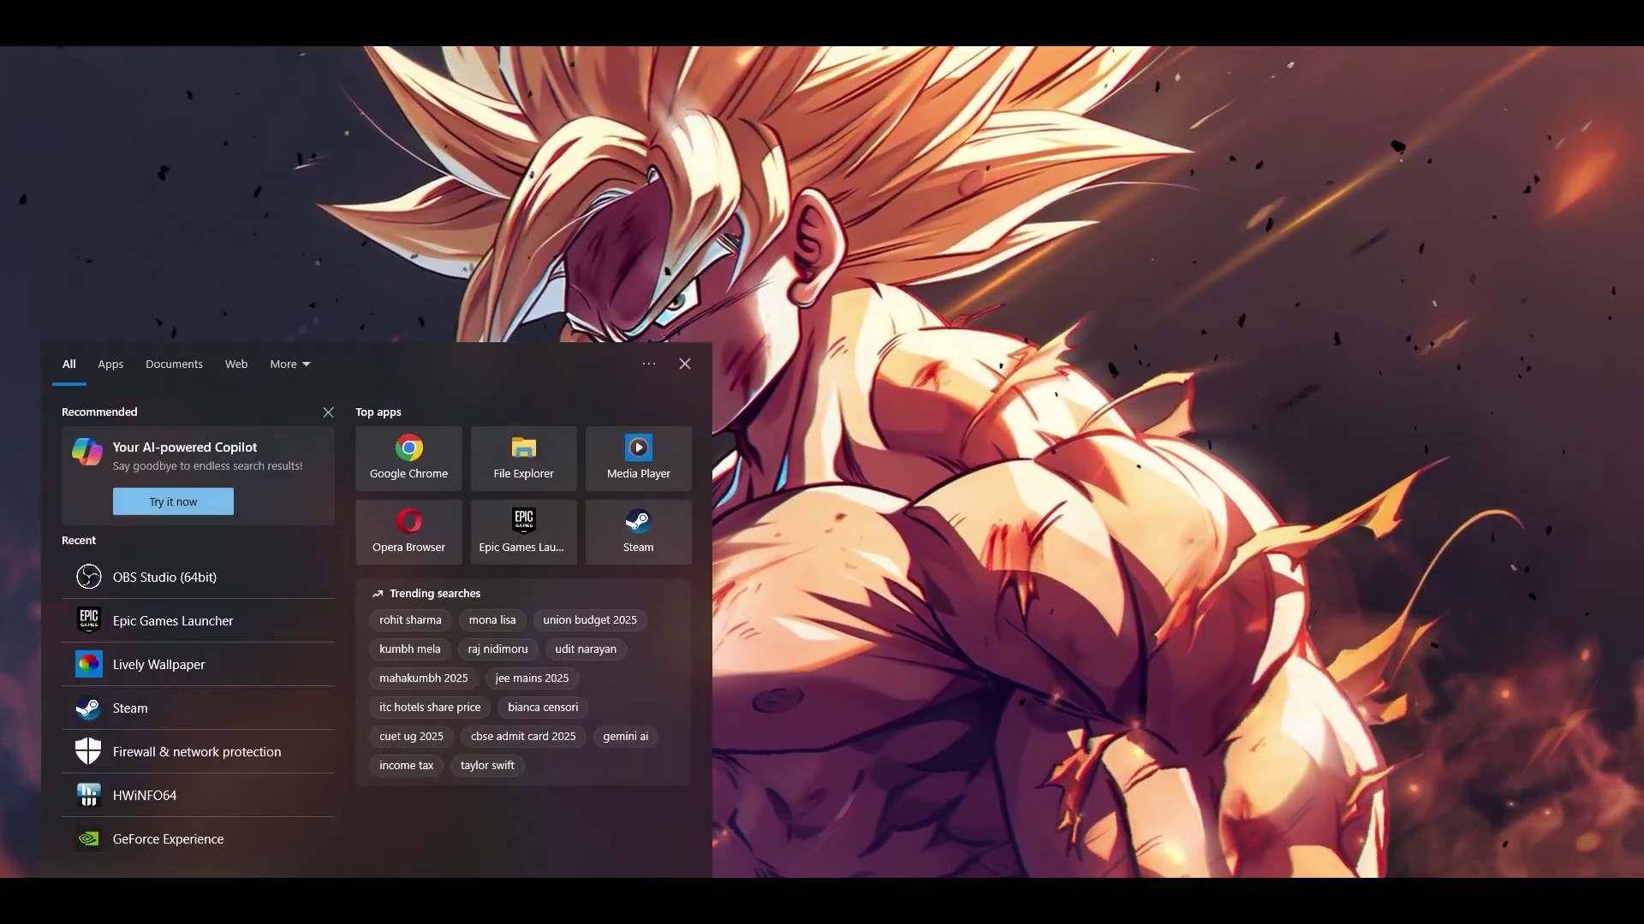
key("super+r")
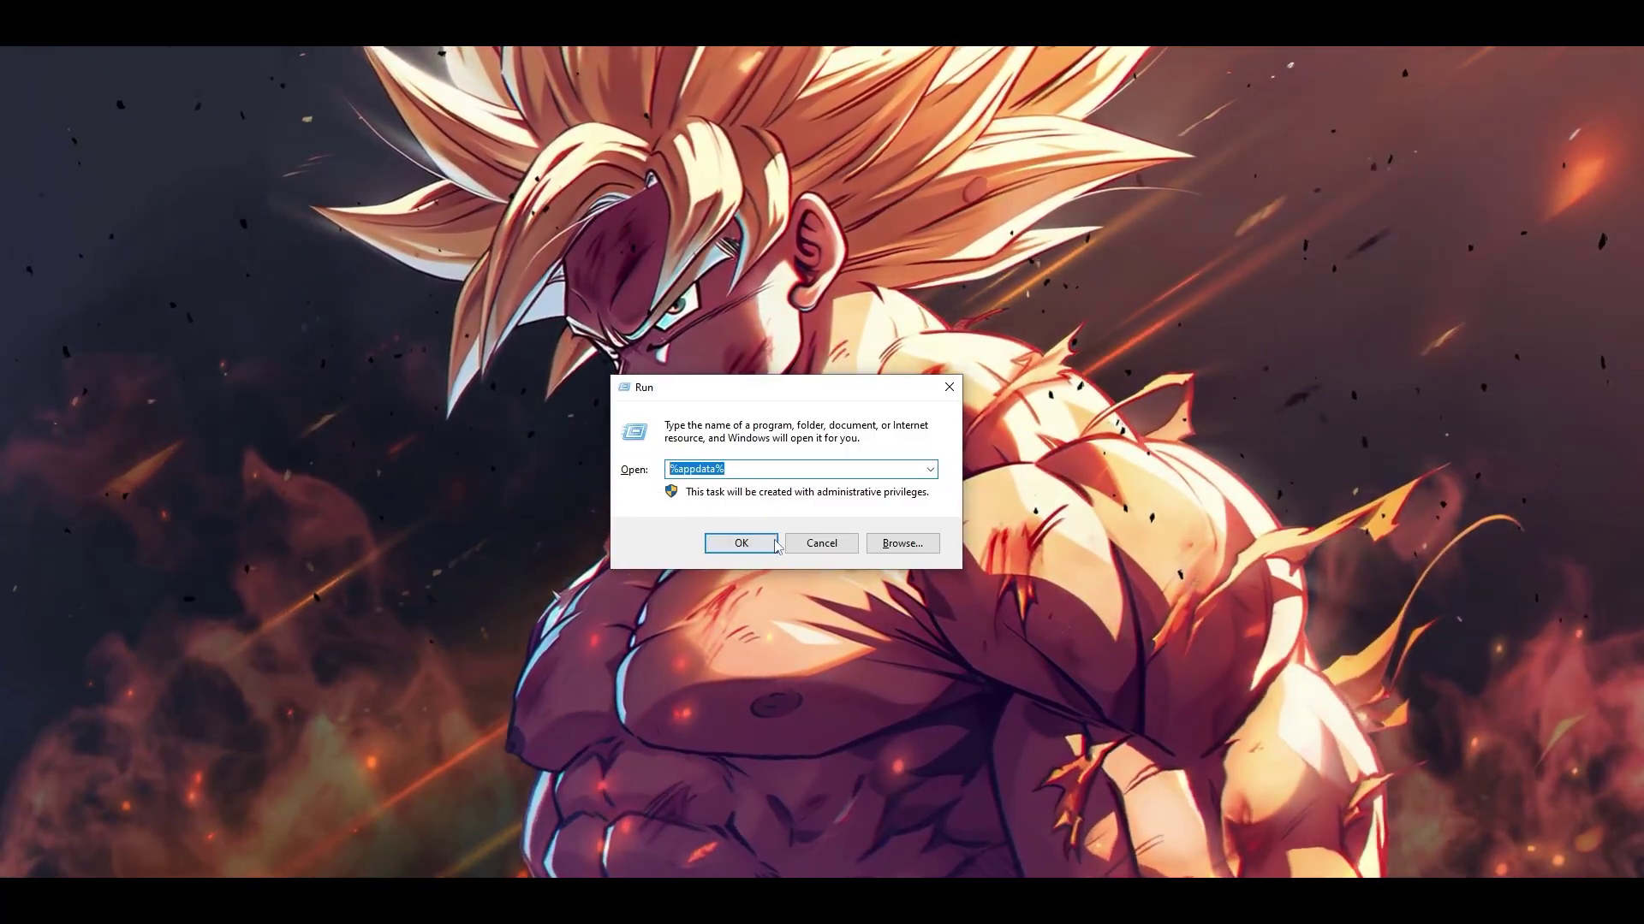
left_click(741, 544)
left_click(182, 133)
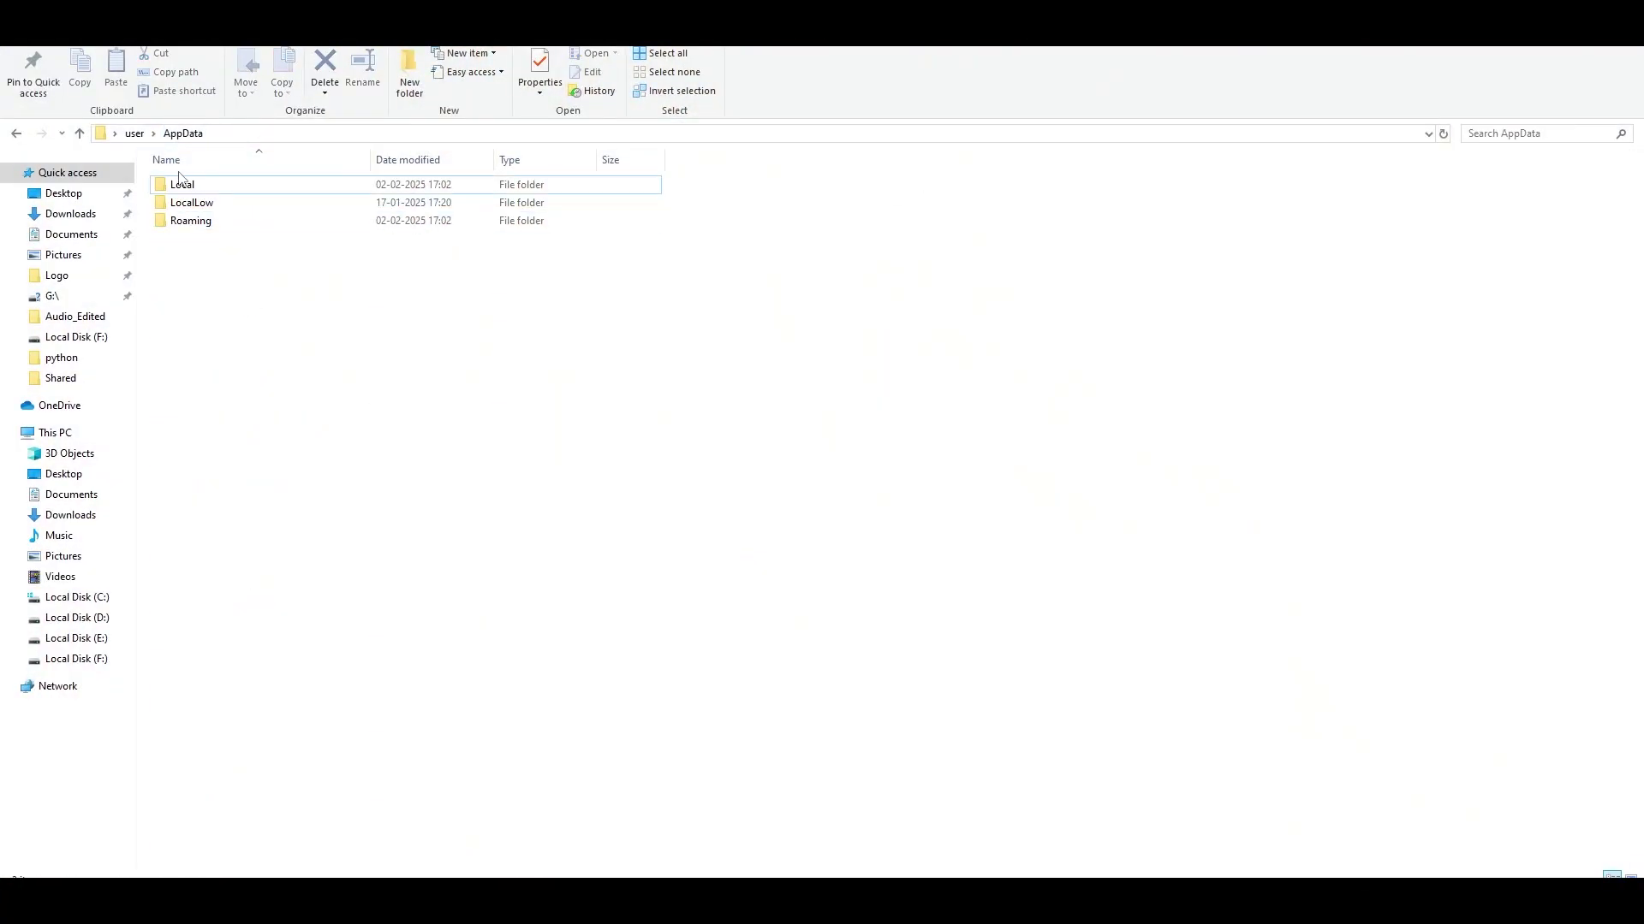
double_click(182, 183)
left_click(201, 779)
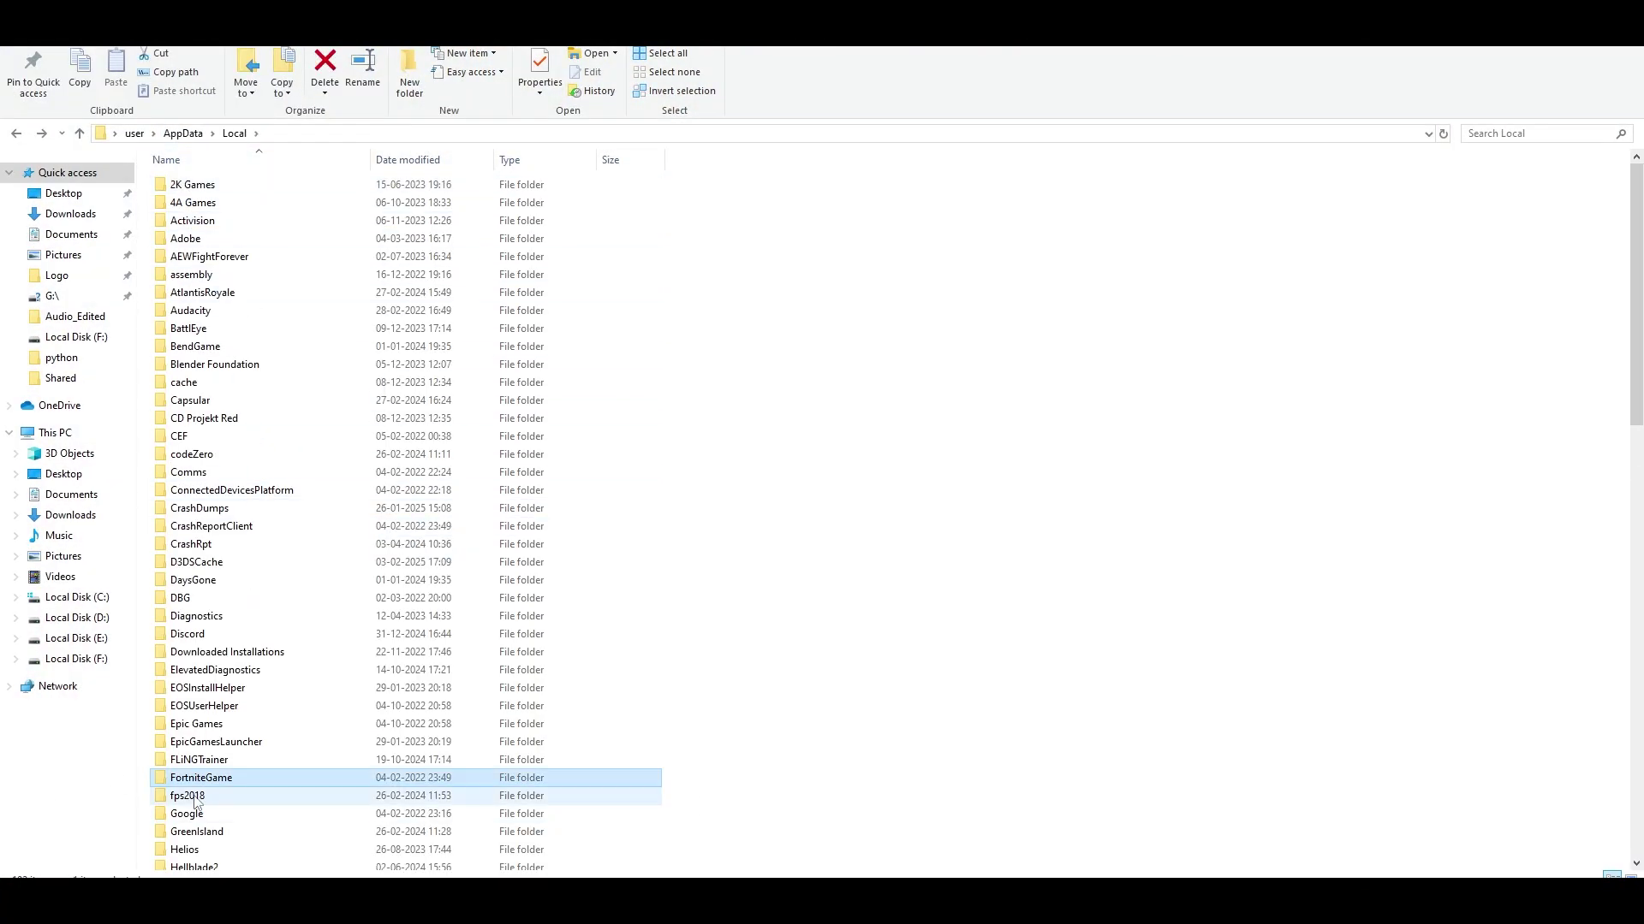
double_click(274, 778)
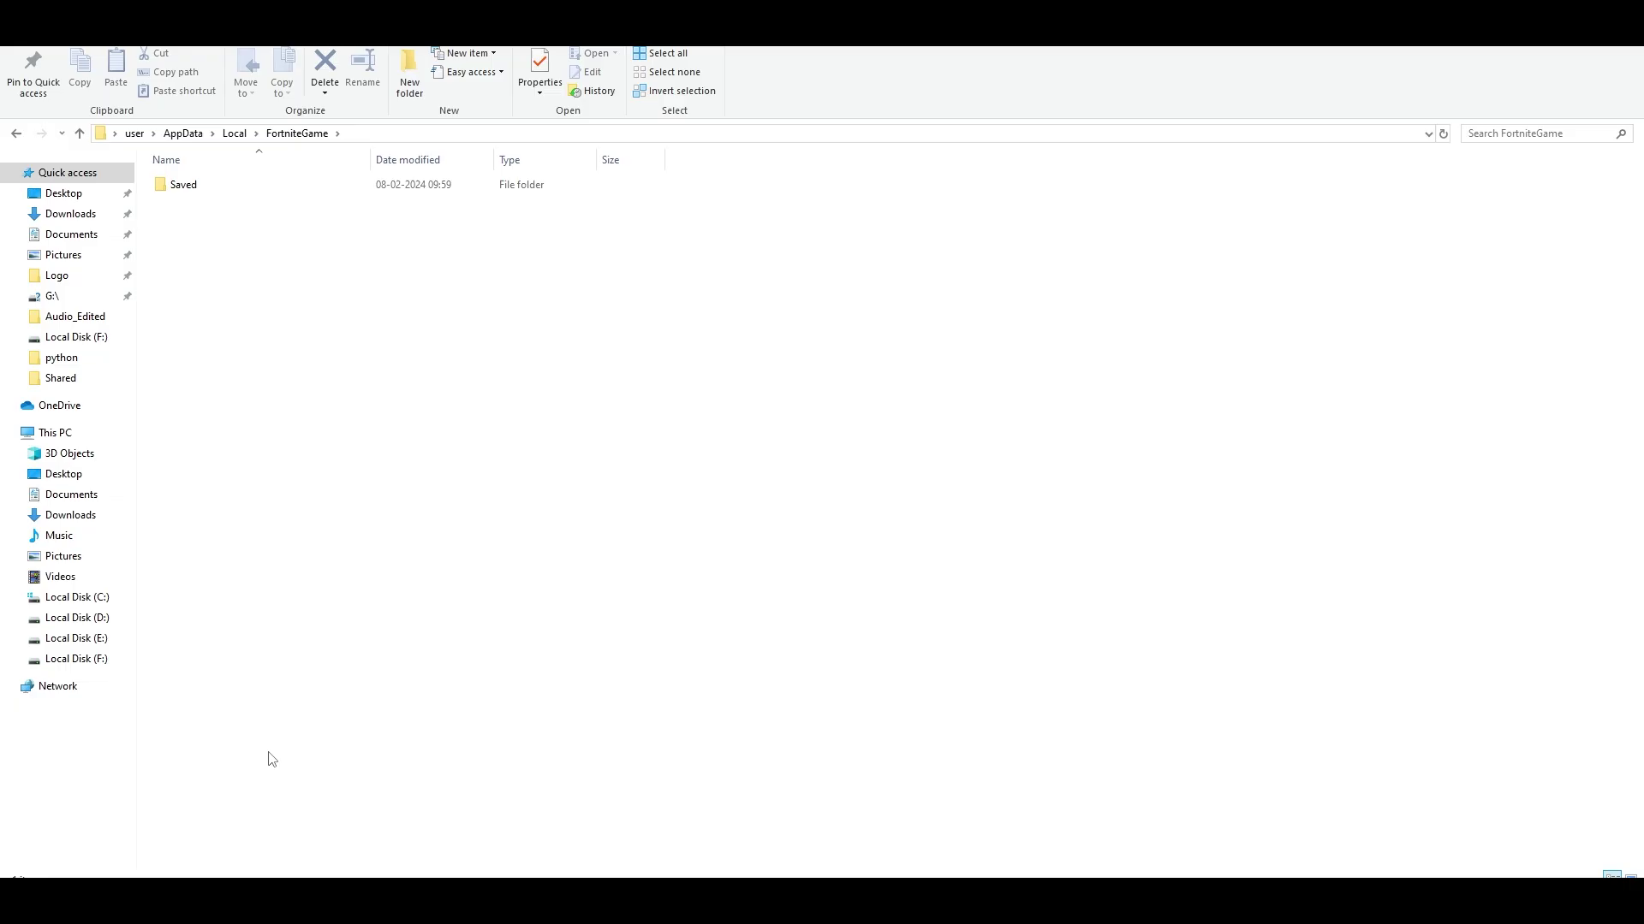
double_click(183, 185)
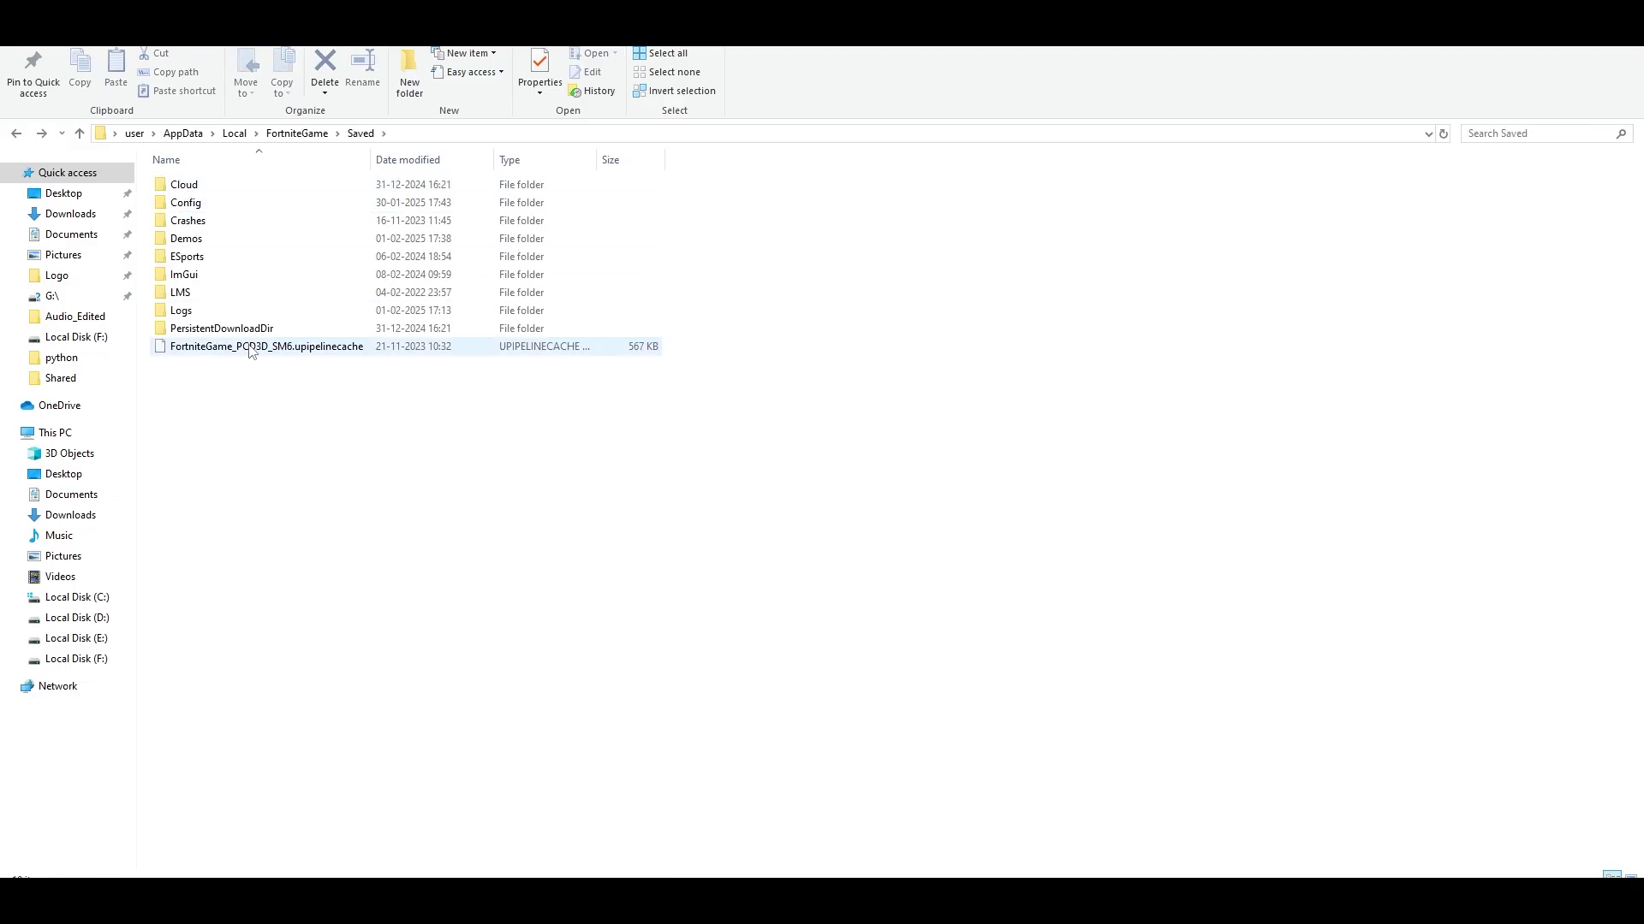
- Select FortniteGame_PCD3D_SM6.upipelinecache, check the delete options, then deselect it
left_click(359, 348)
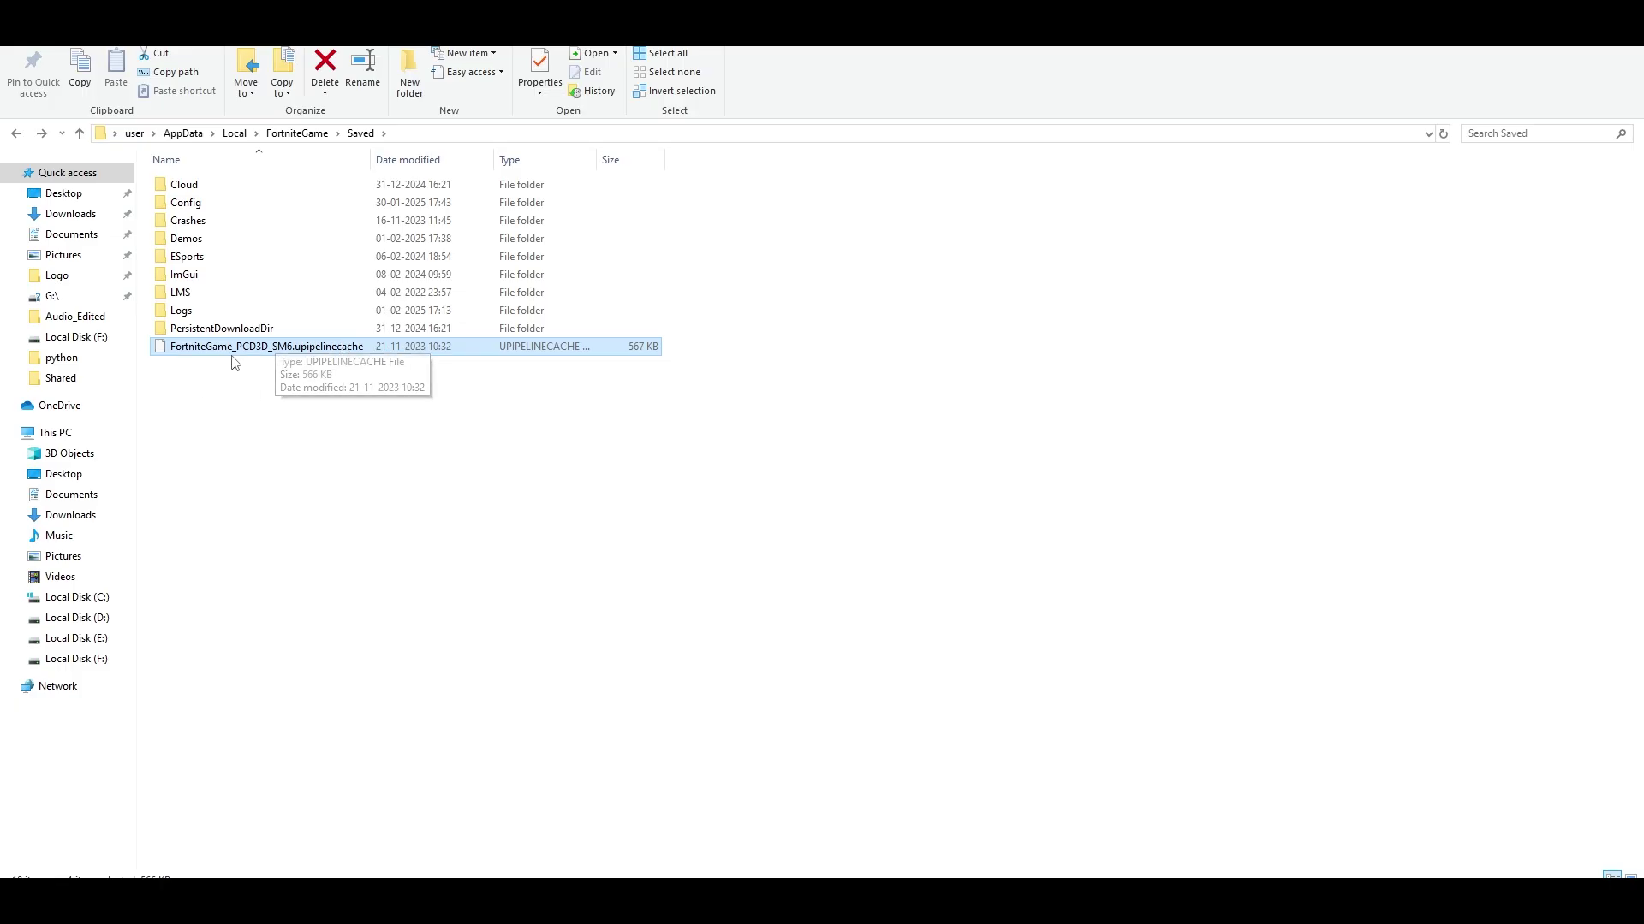
left_click(324, 93)
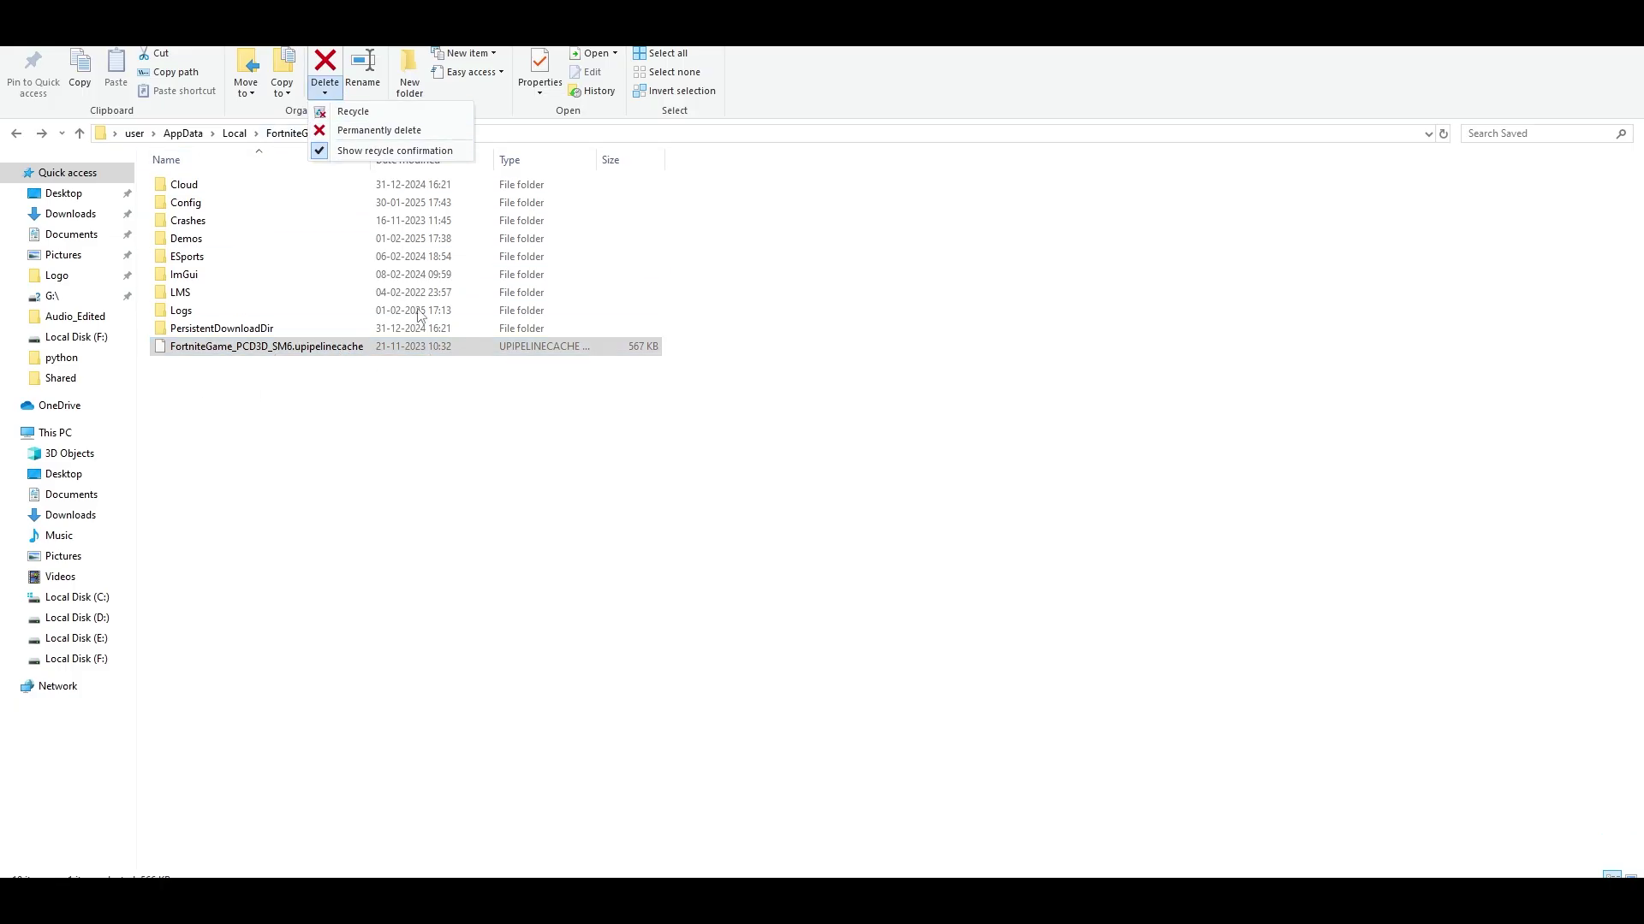
left_click(283, 351)
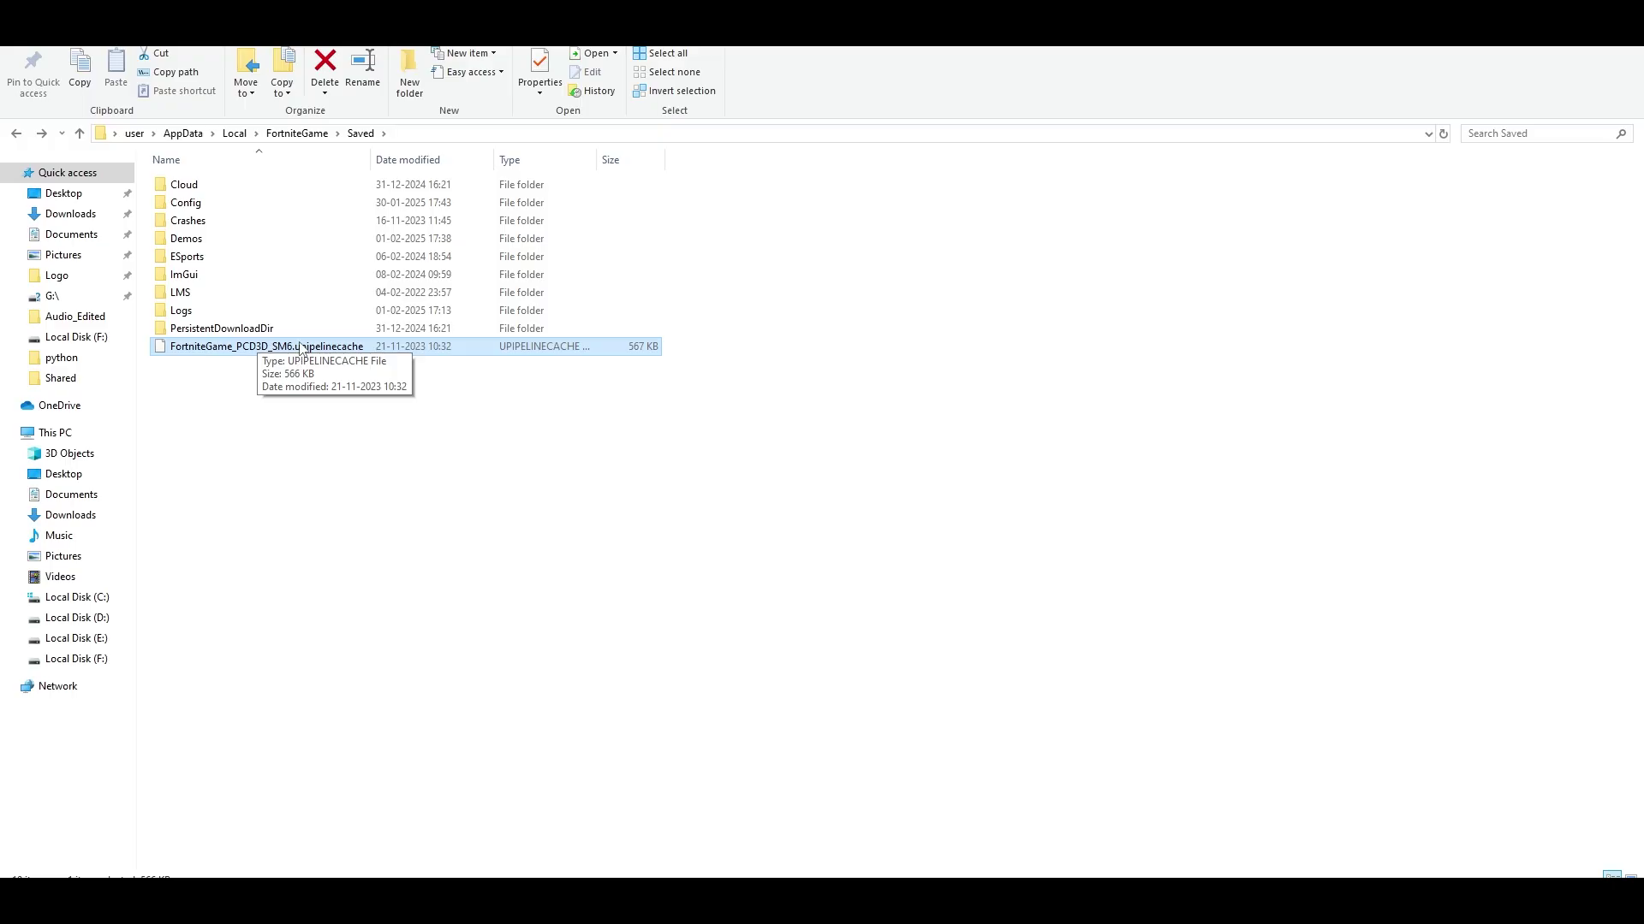
left_click(421, 461)
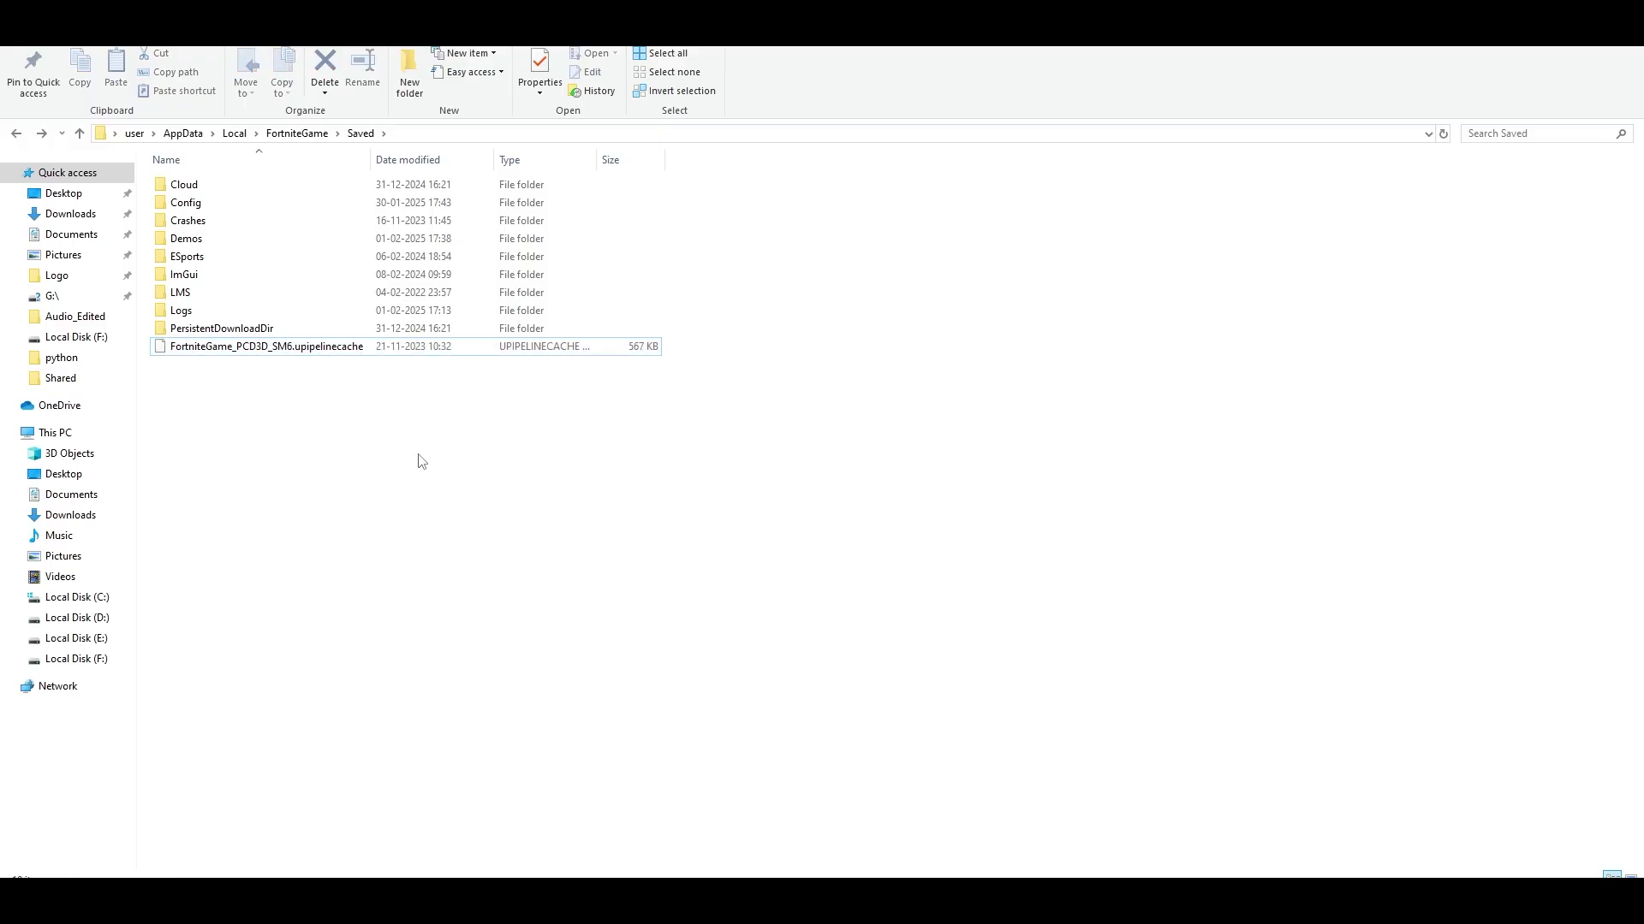
- Open EpicGamesLauncher\Saved\webcache_4430 and box-select all of its cached files
key("alt+Up")
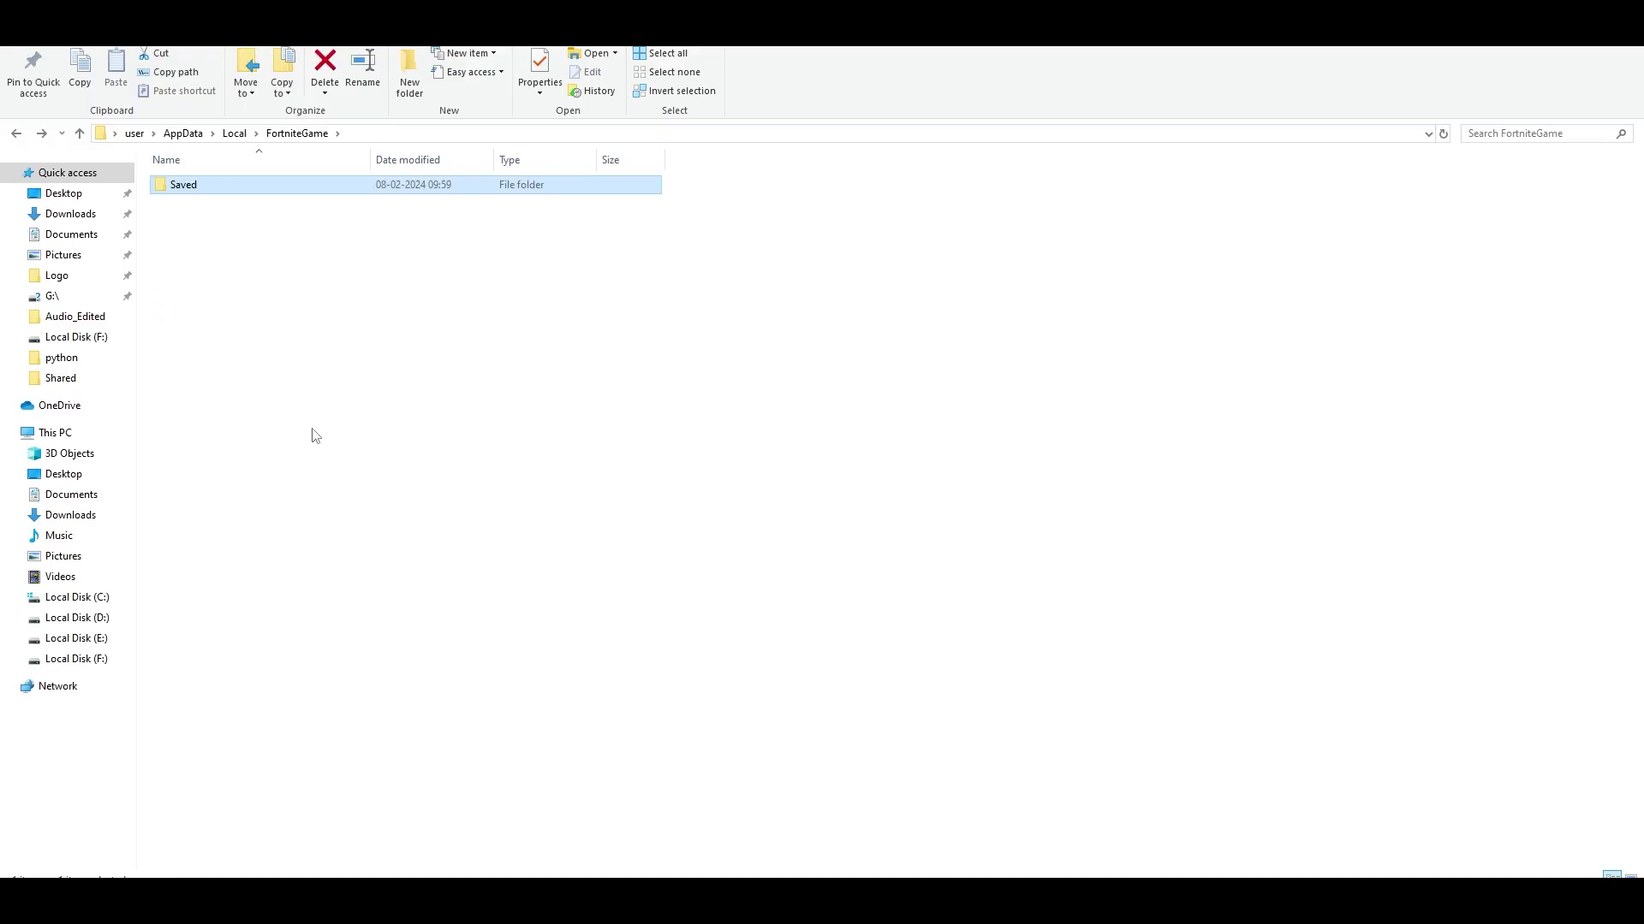
key("alt+Up")
double_click(221, 741)
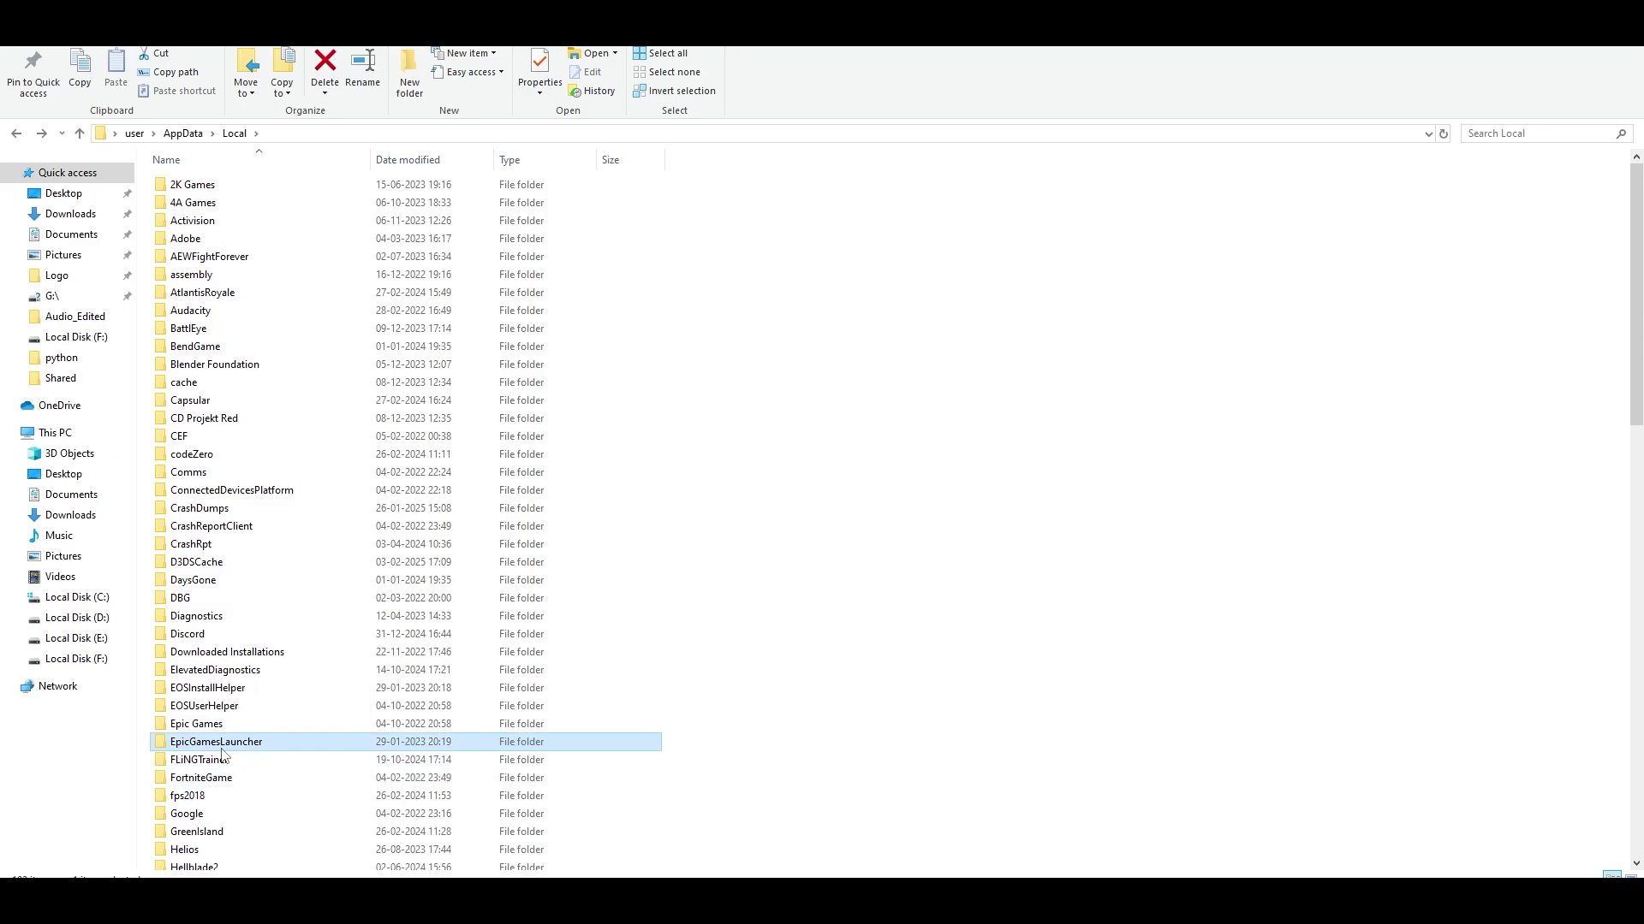
double_click(178, 201)
left_click(195, 263)
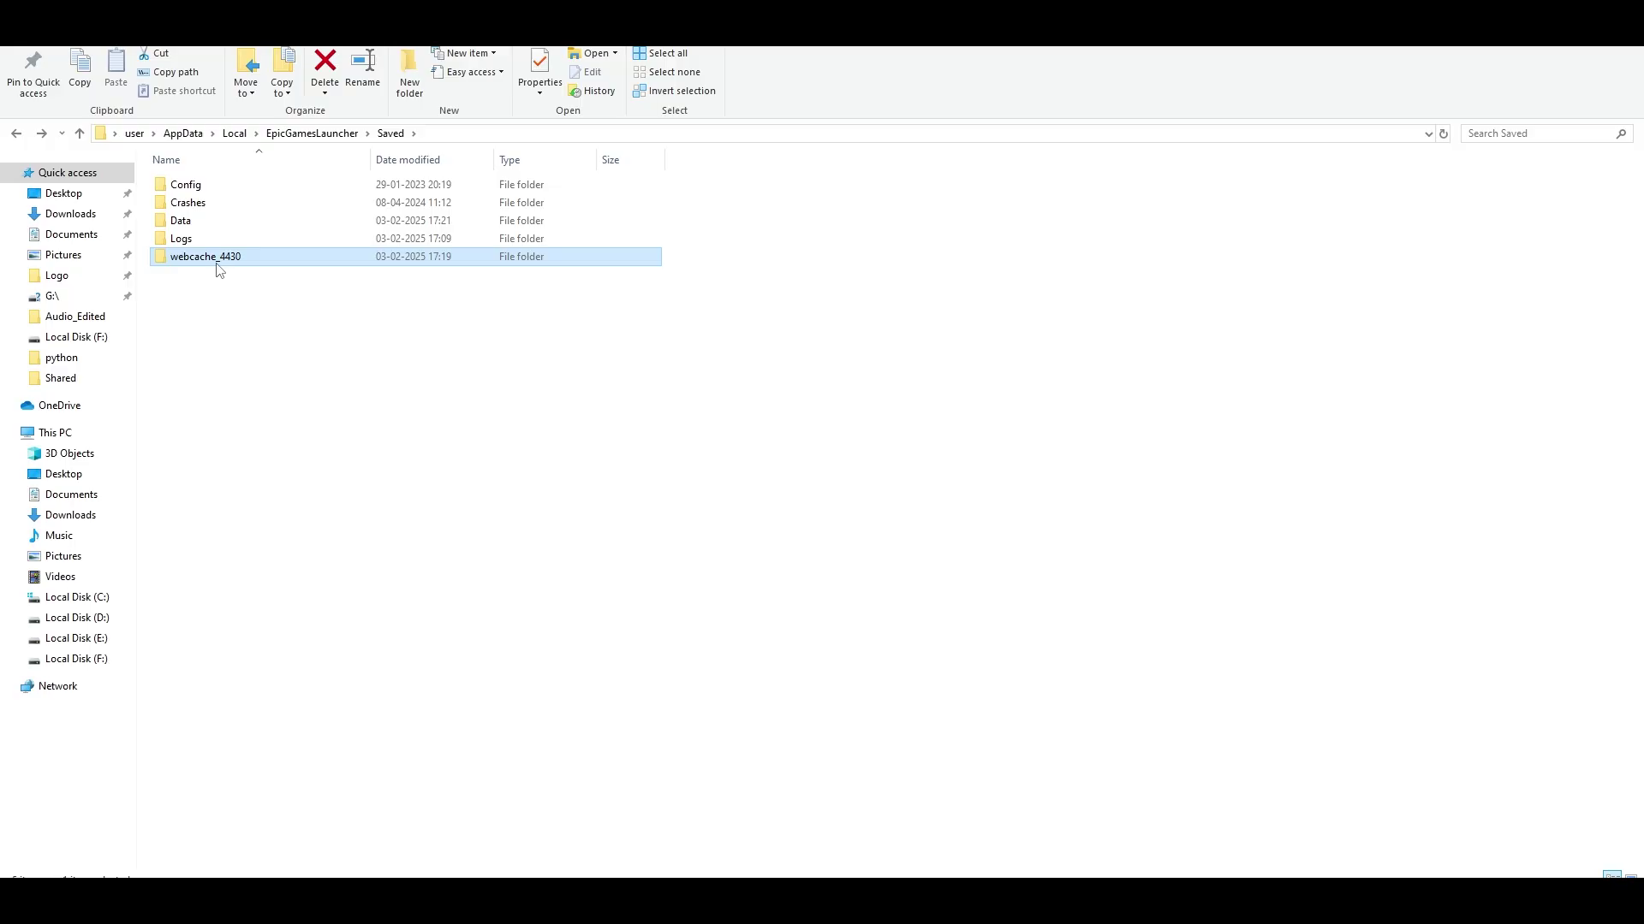
double_click(218, 265)
left_click_drag(1147, 745, 286, 179)
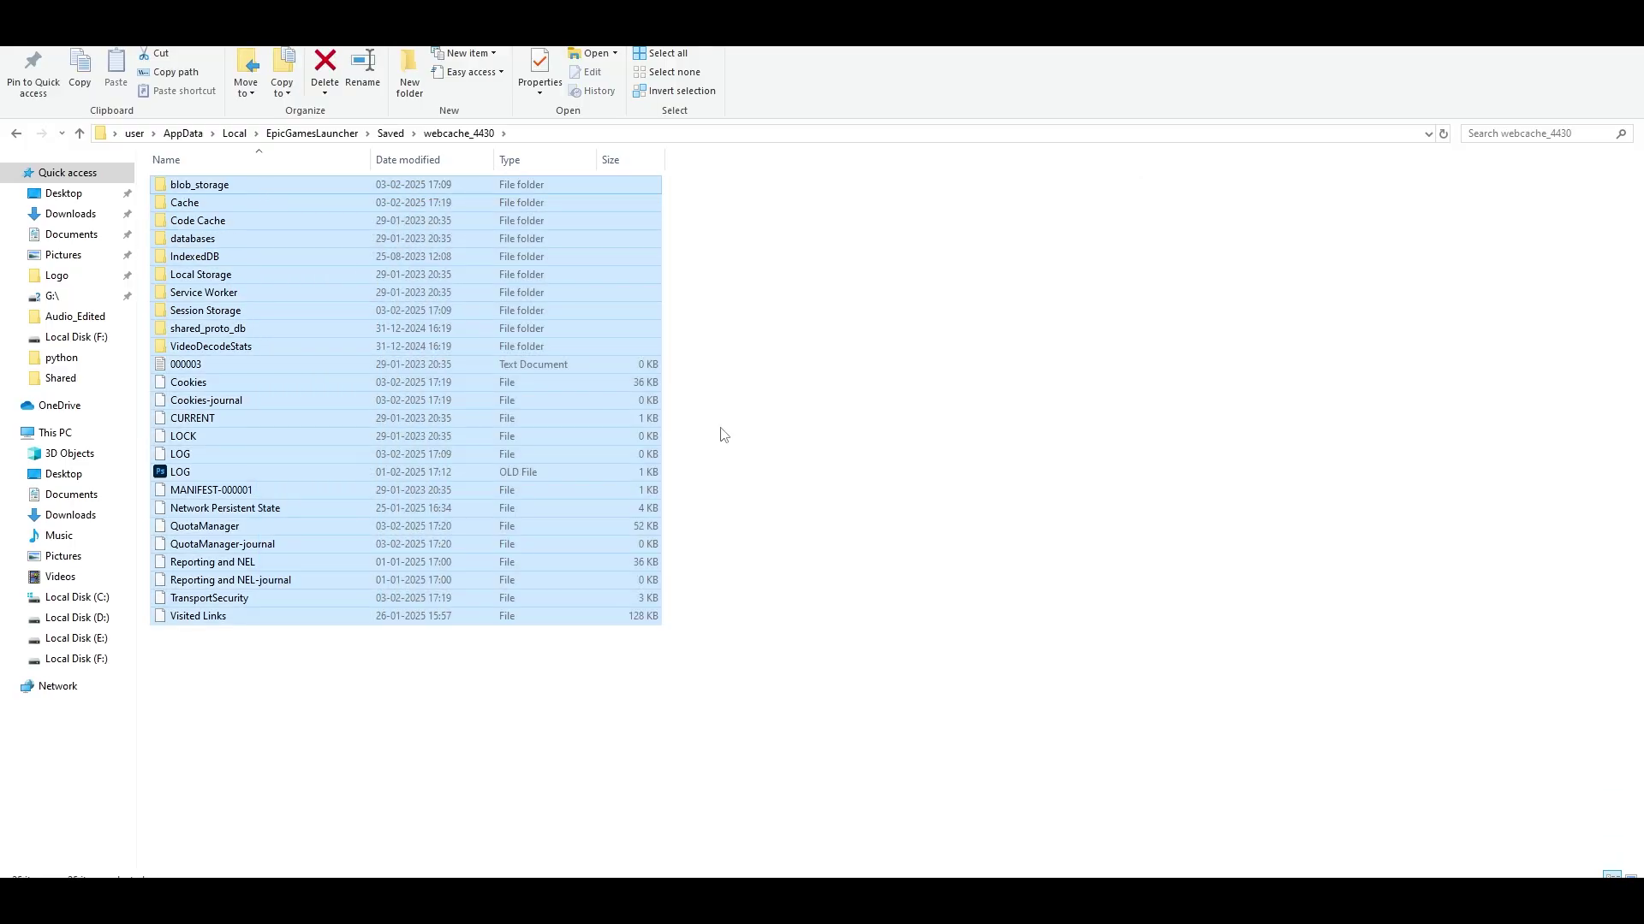
left_click(808, 454)
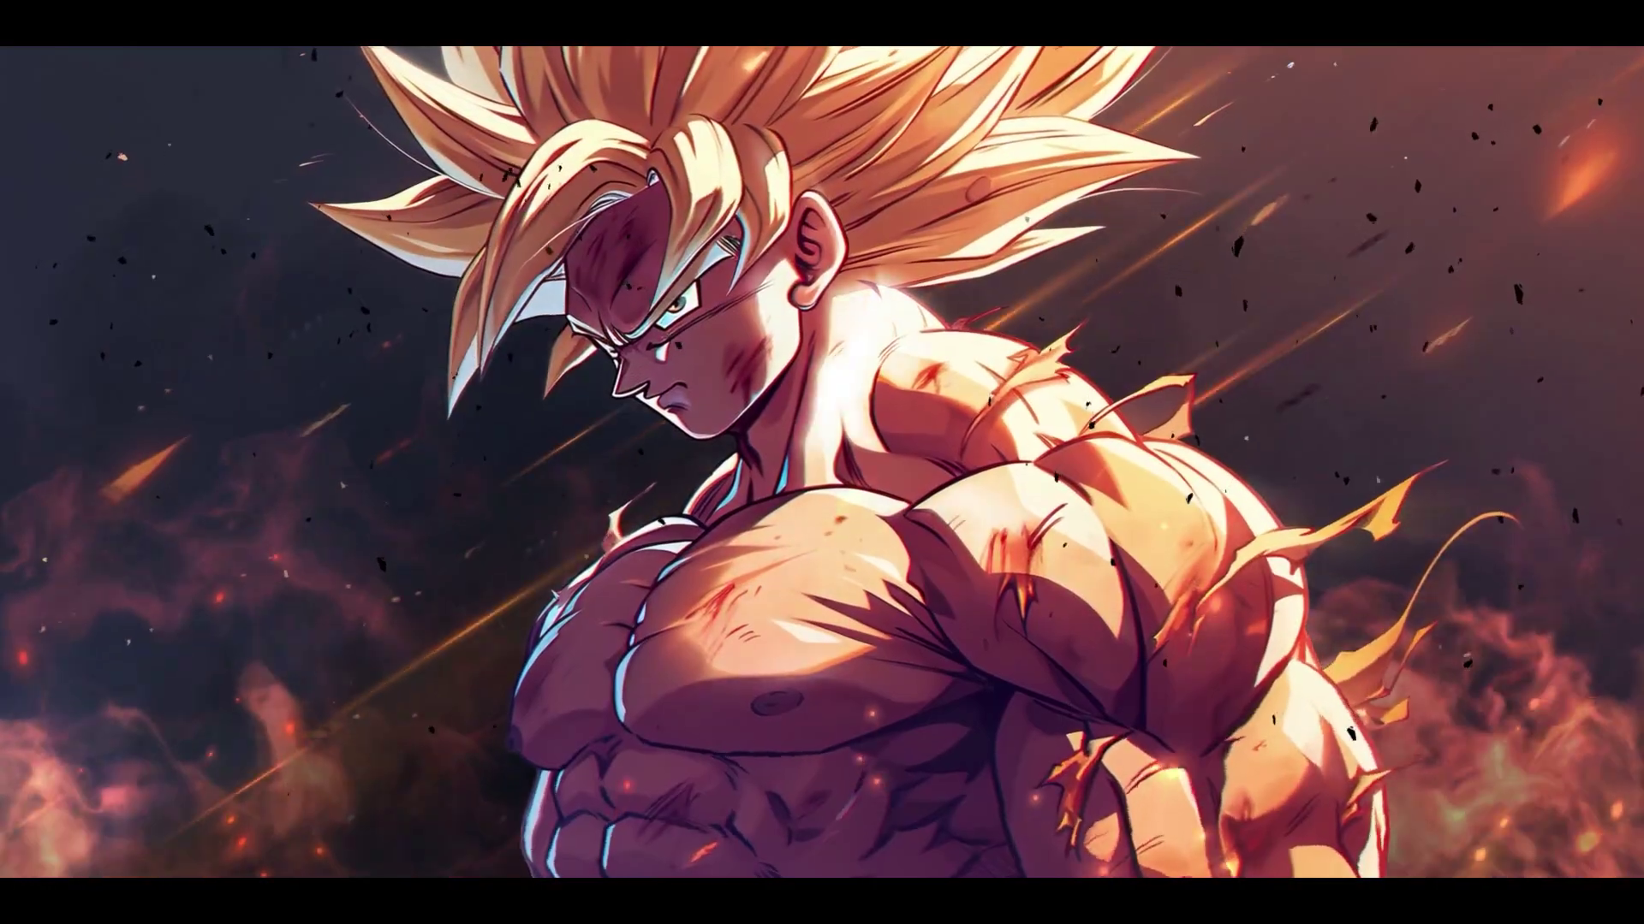
- Browse C:\Program Files (x86) and check the EasyAntiCheat and EasyAntiCheat_EOS folders
left_click(349, 794)
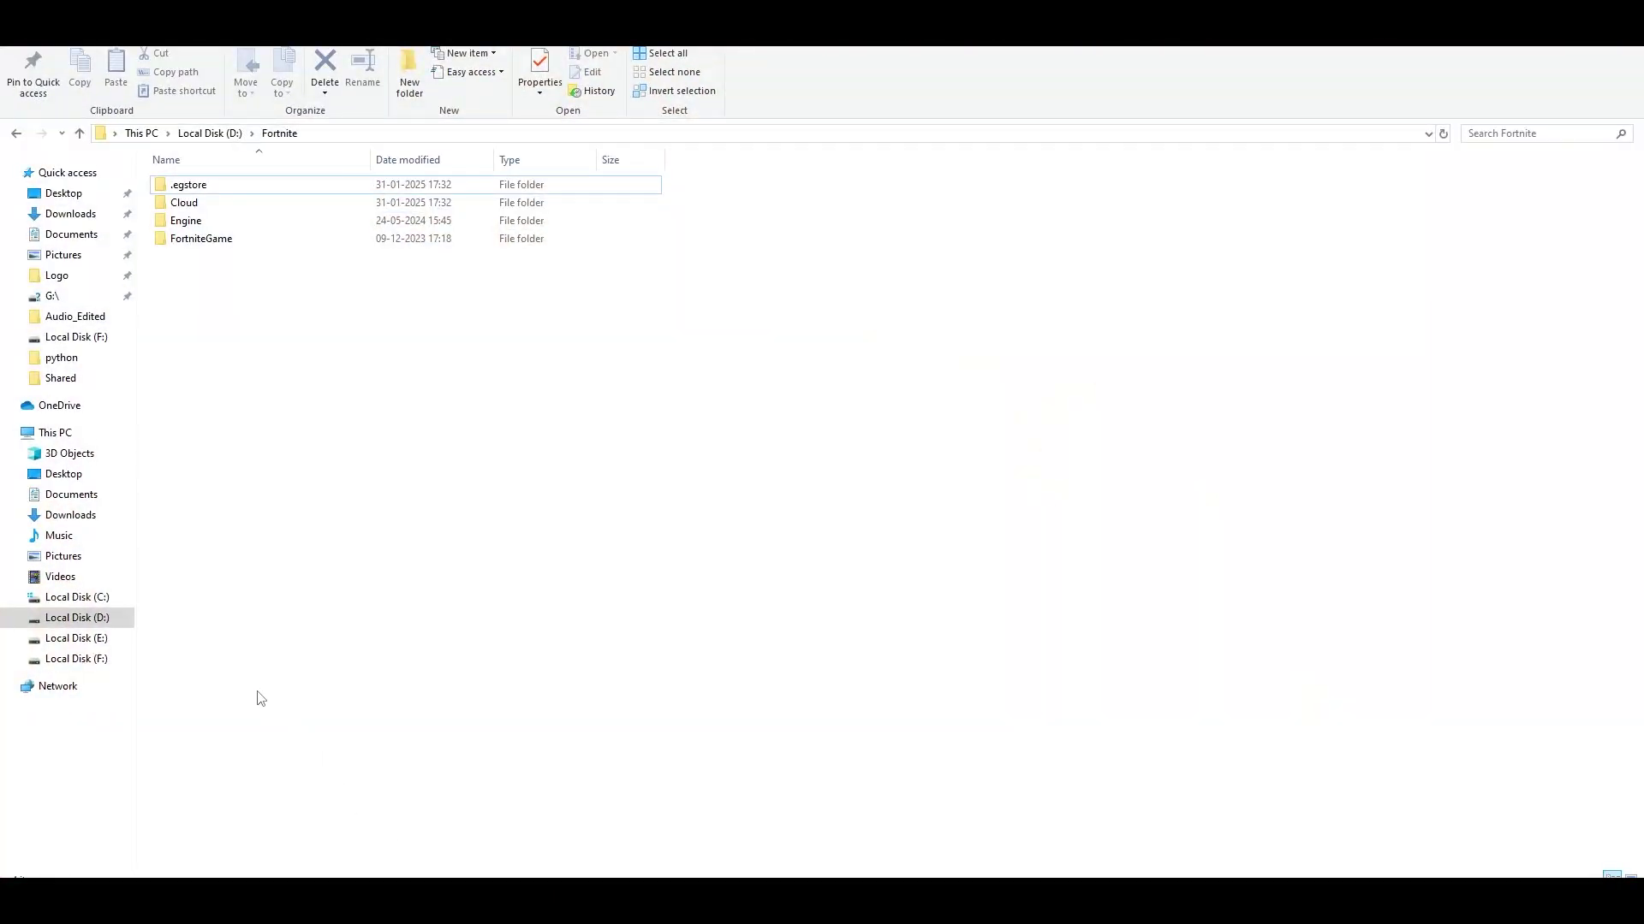
left_click(86, 598)
left_click(213, 258)
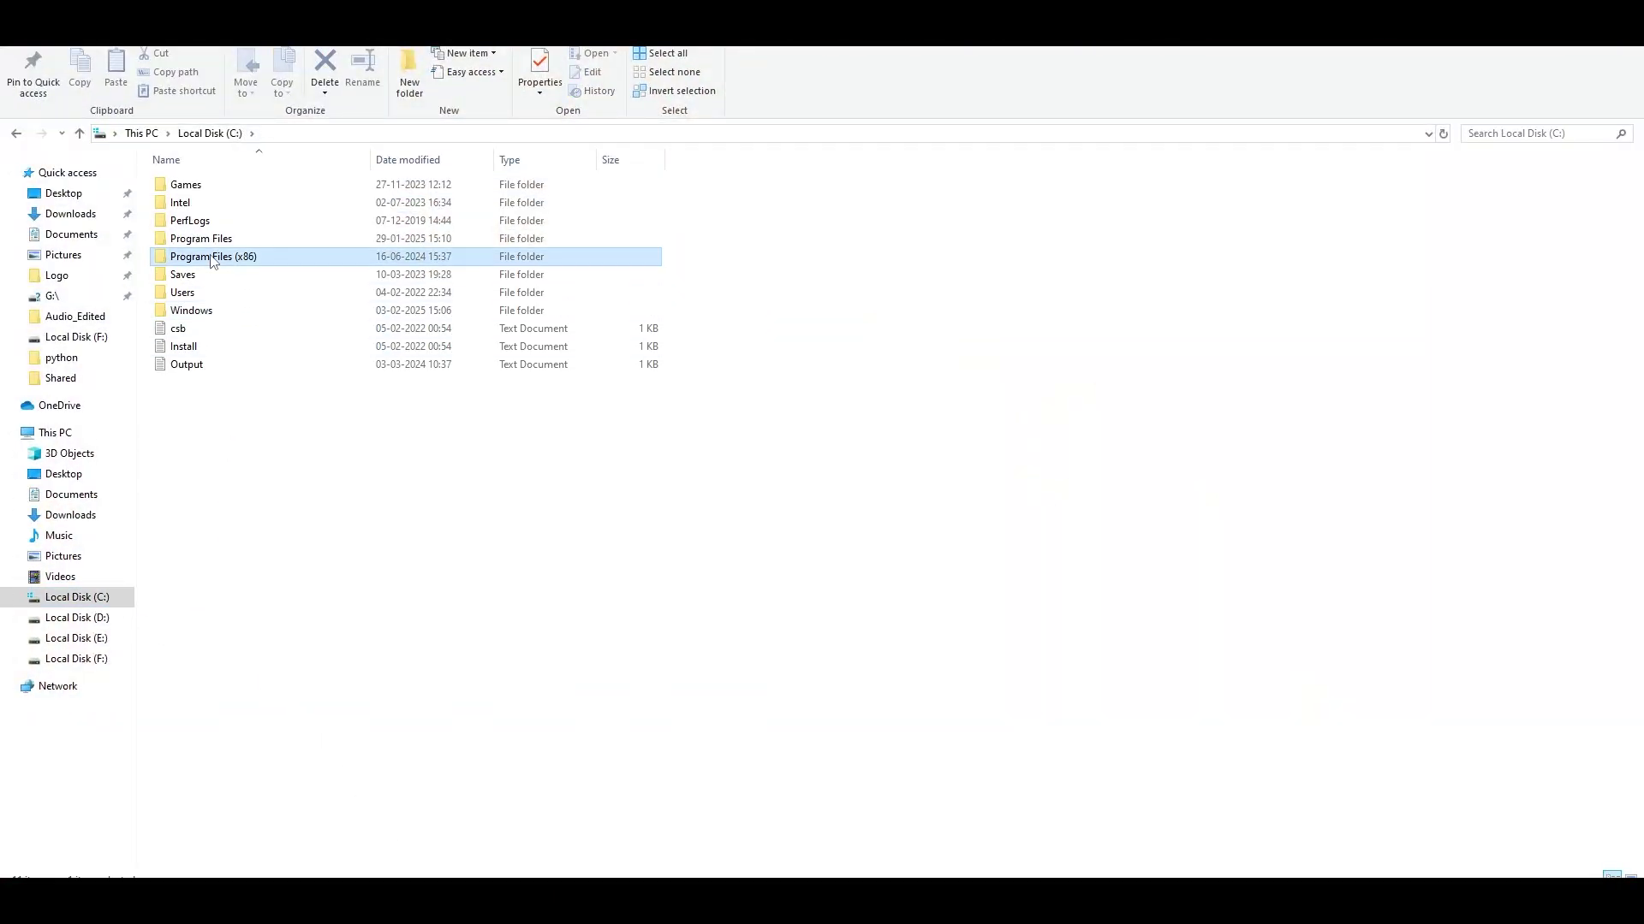
double_click(262, 264)
double_click(233, 240)
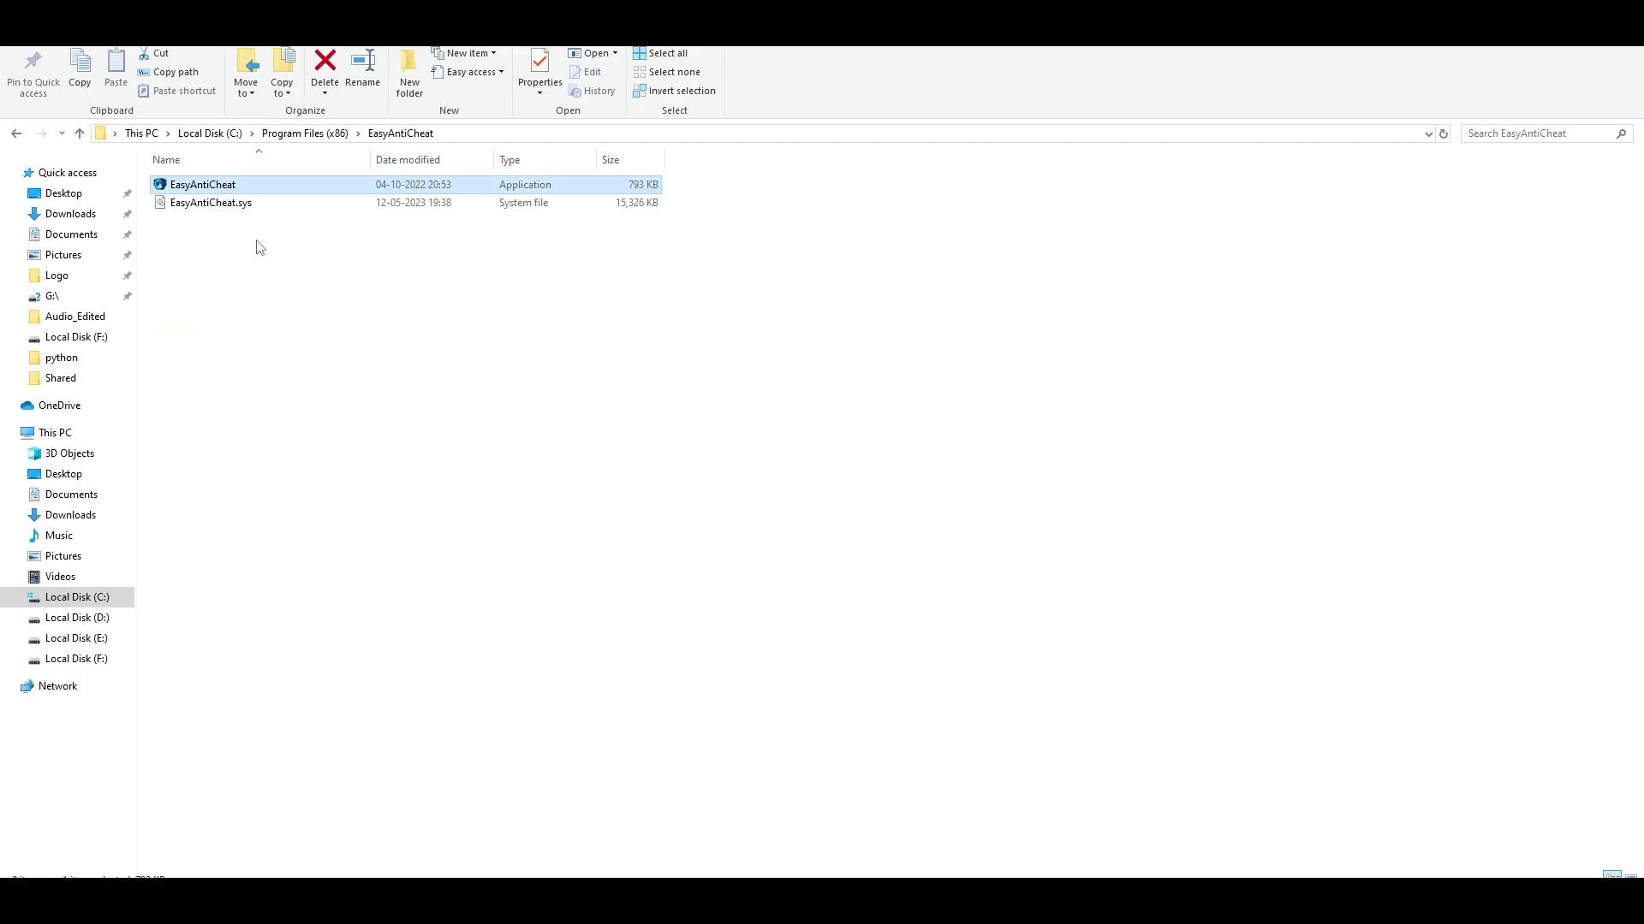
key("BackSpace")
double_click(249, 256)
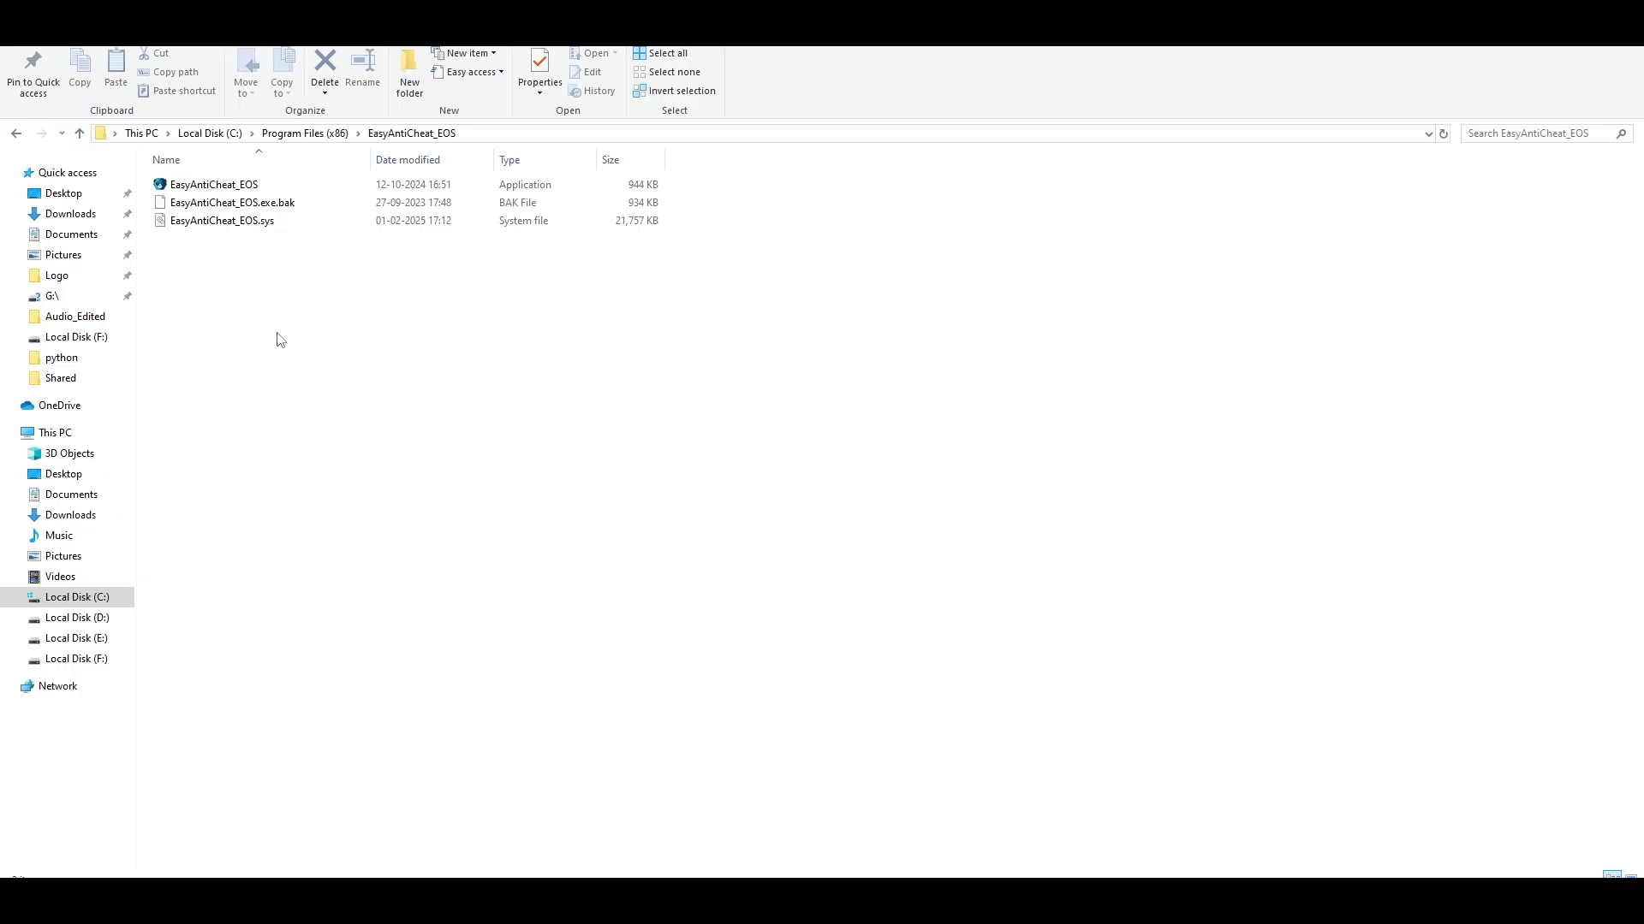
key("BackSpace")
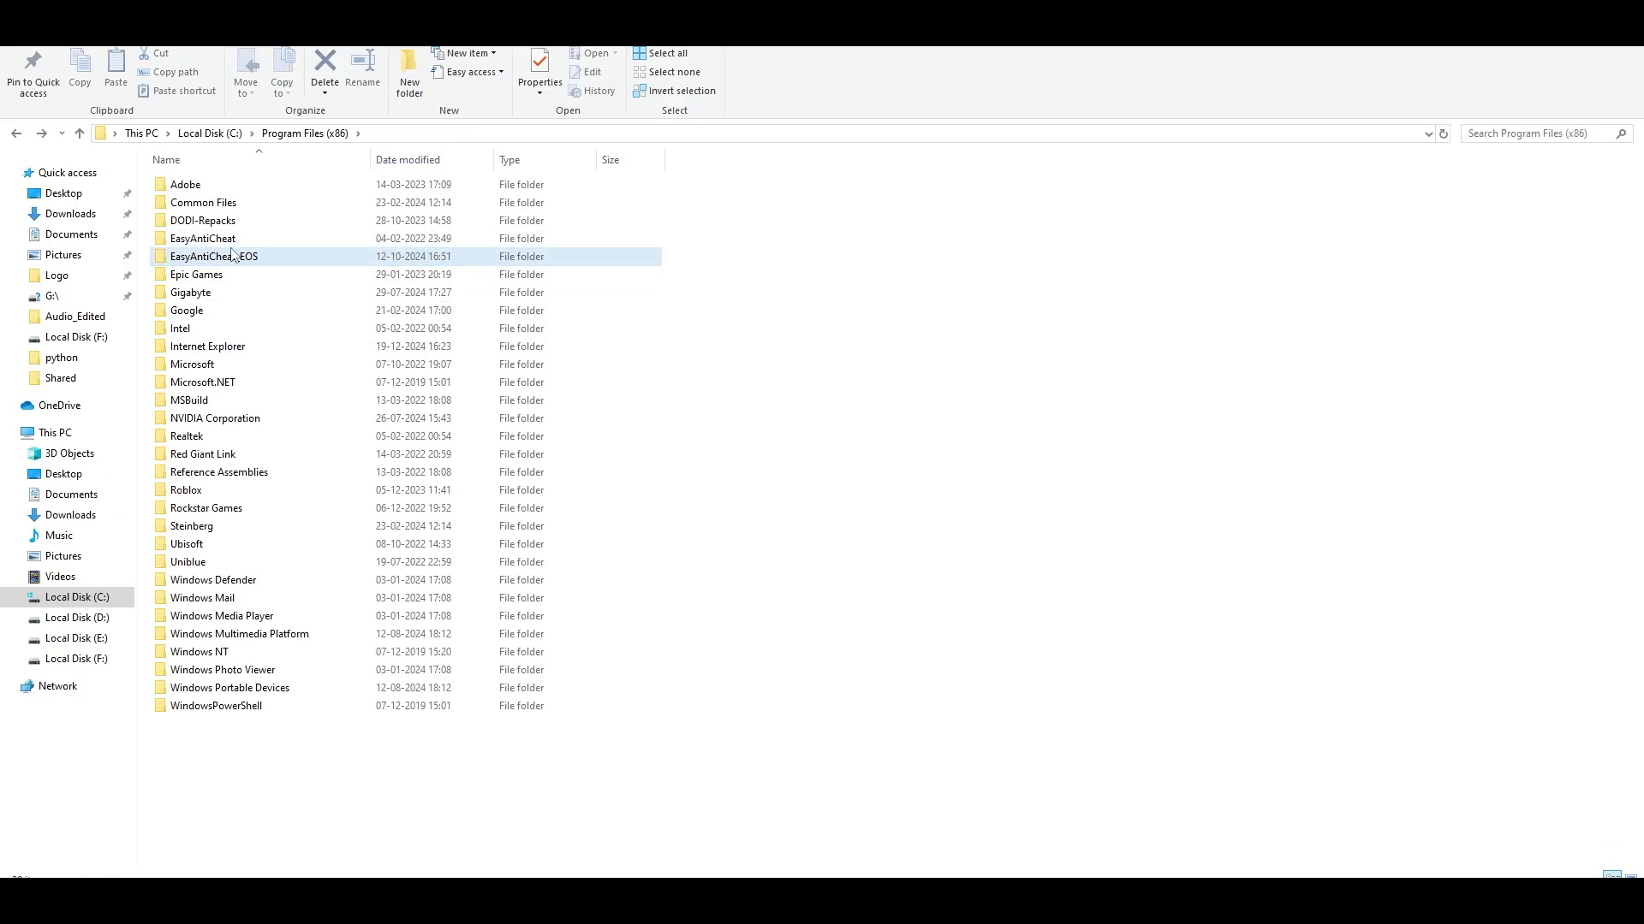
double_click(233, 261)
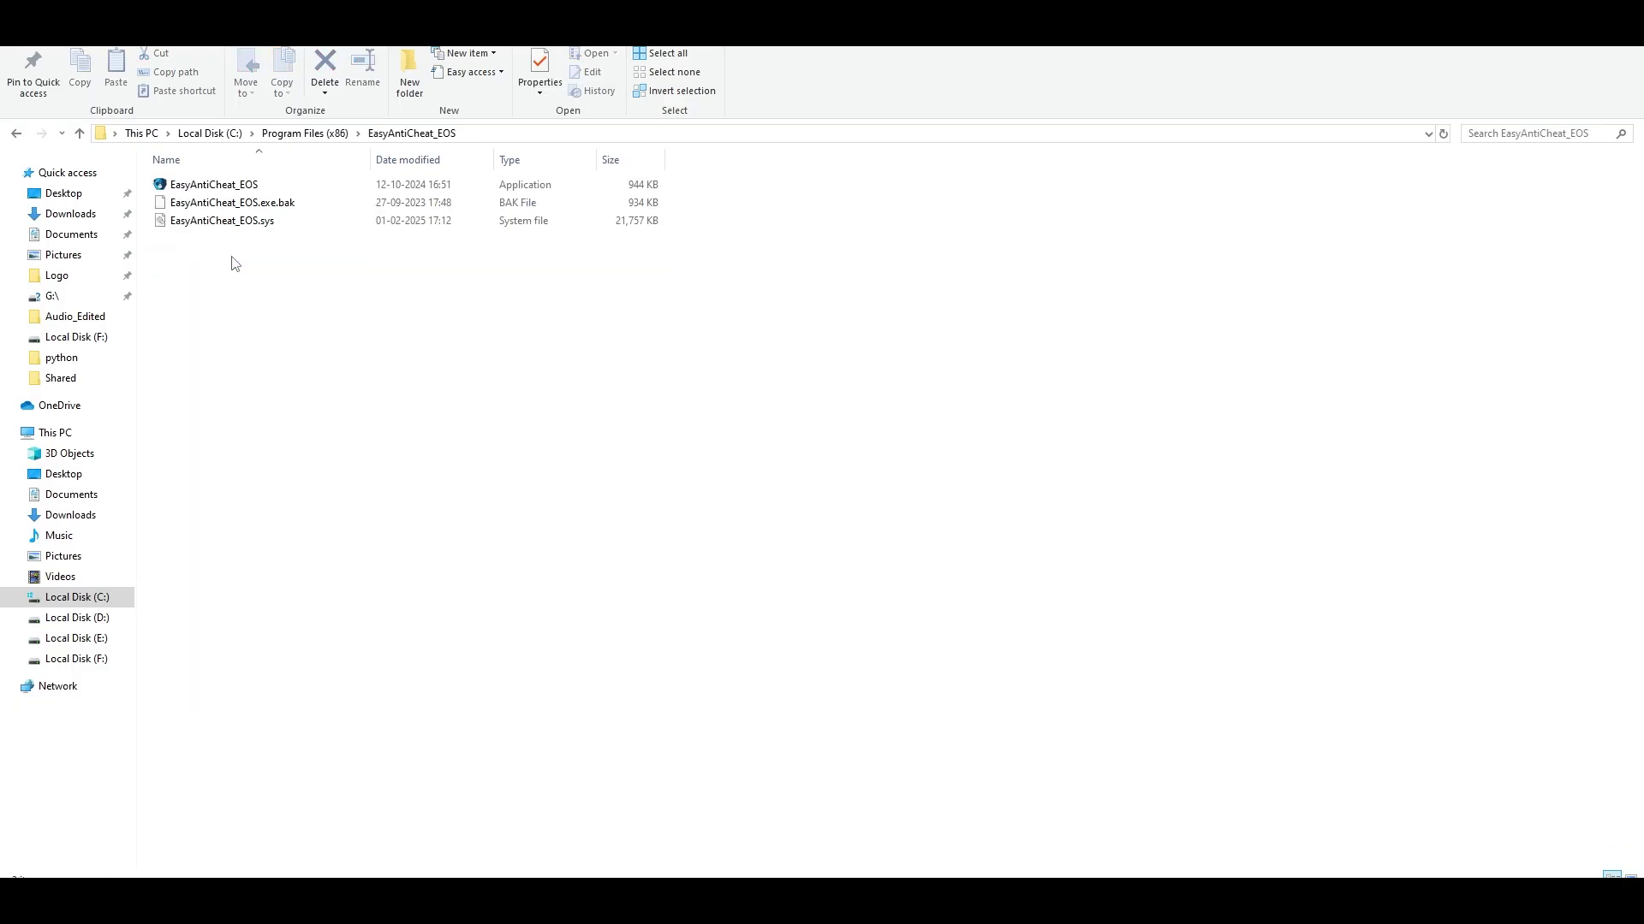
left_click(237, 190)
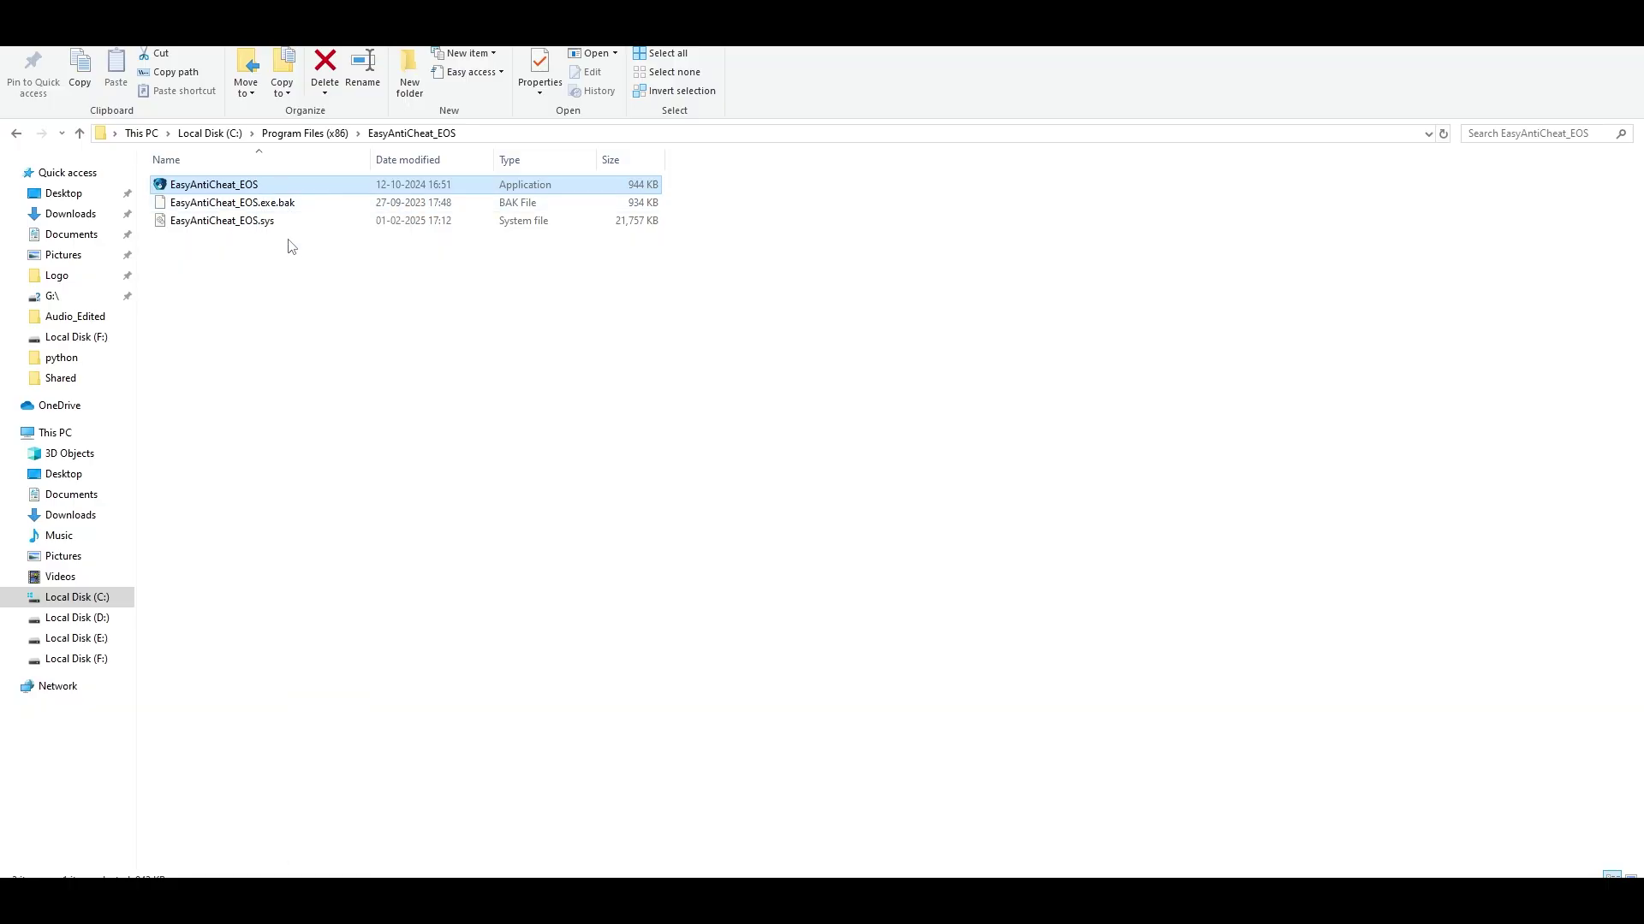
- Launch EasyAntiCheat.exe from the EasyAntiCheat folder and reposition the setup window
key("alt+Left")
double_click(233, 239)
left_click(203, 186)
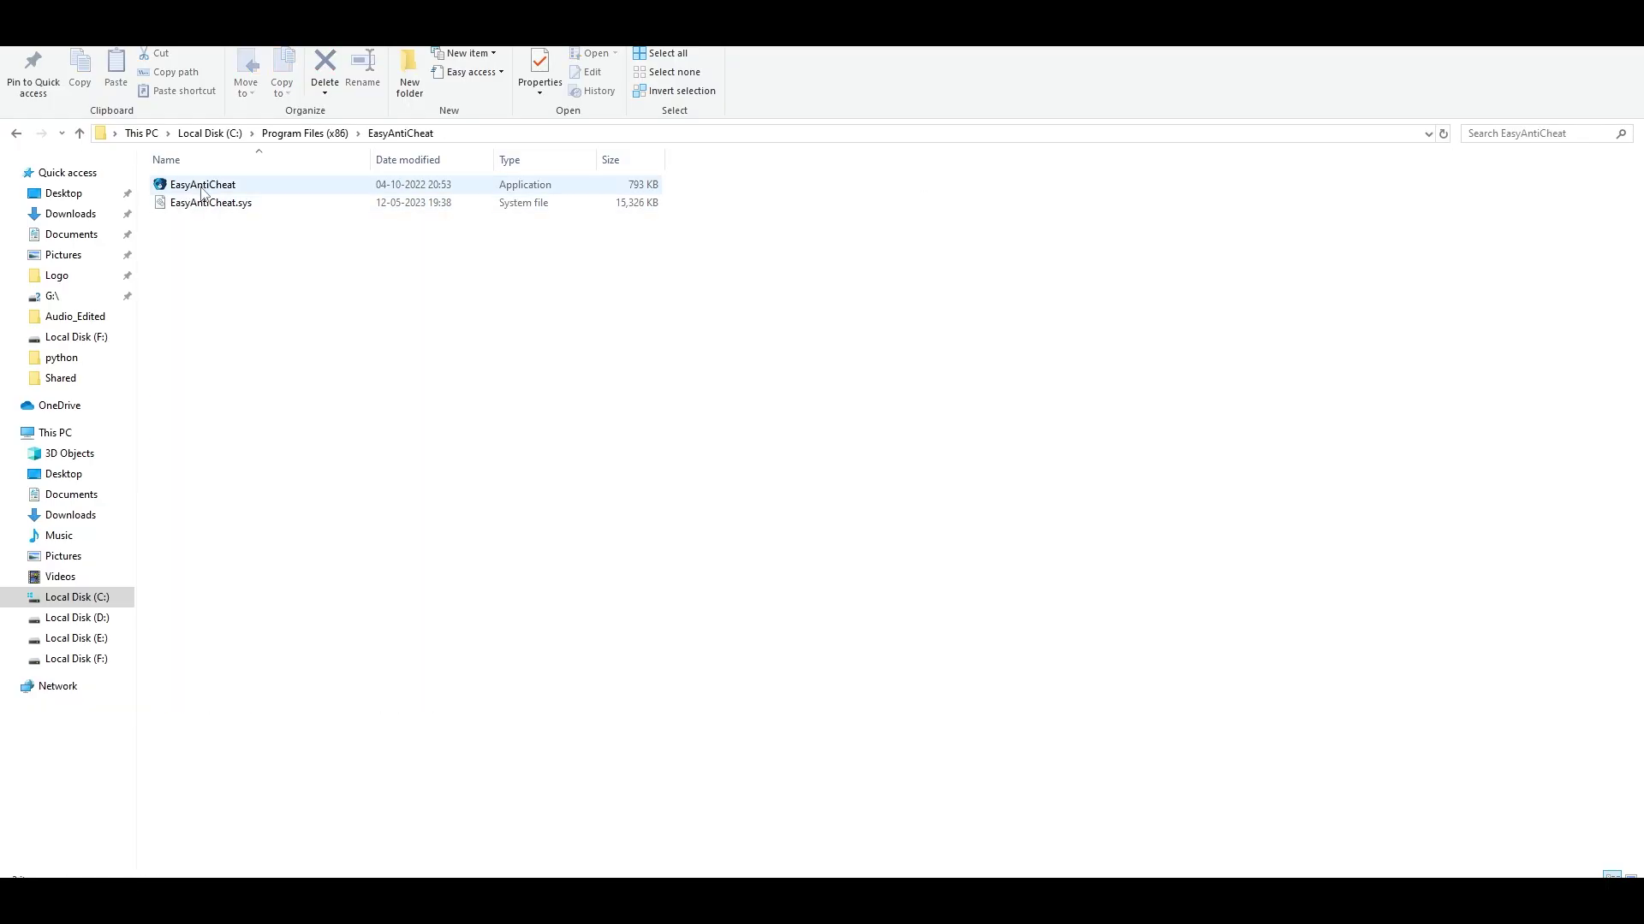
double_click(203, 188)
left_click_drag(726, 269, 622, 256)
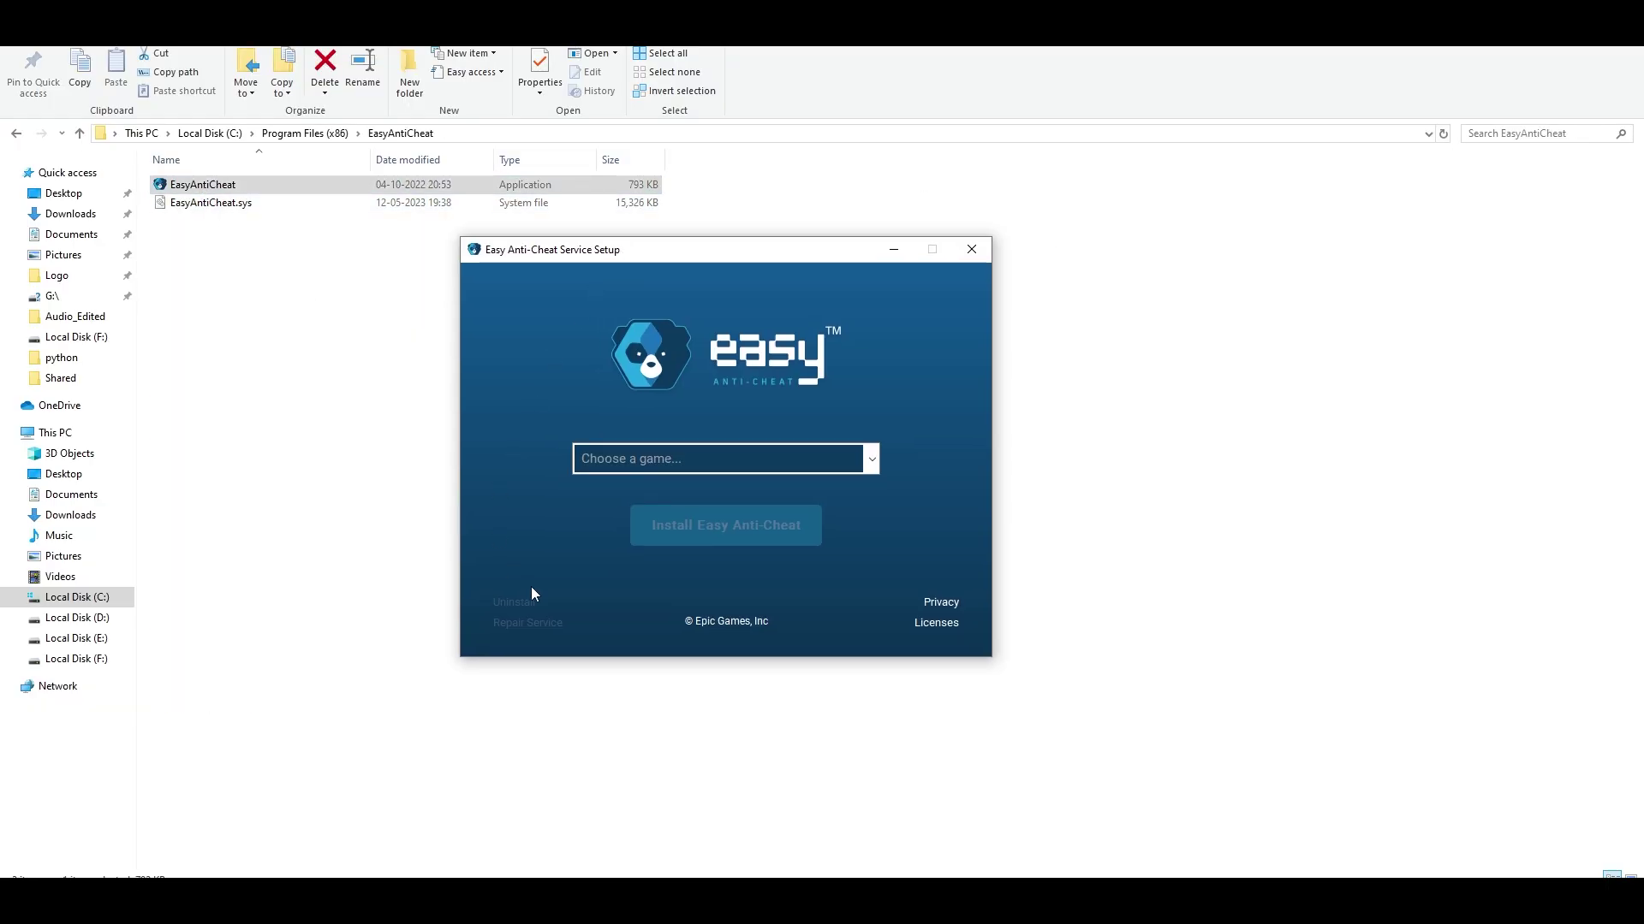
- Choose Game 591 in the setup's game list, close the window, and return to Program Files (x86)
left_click(660, 466)
left_click(664, 488)
left_click(666, 462)
left_click(634, 514)
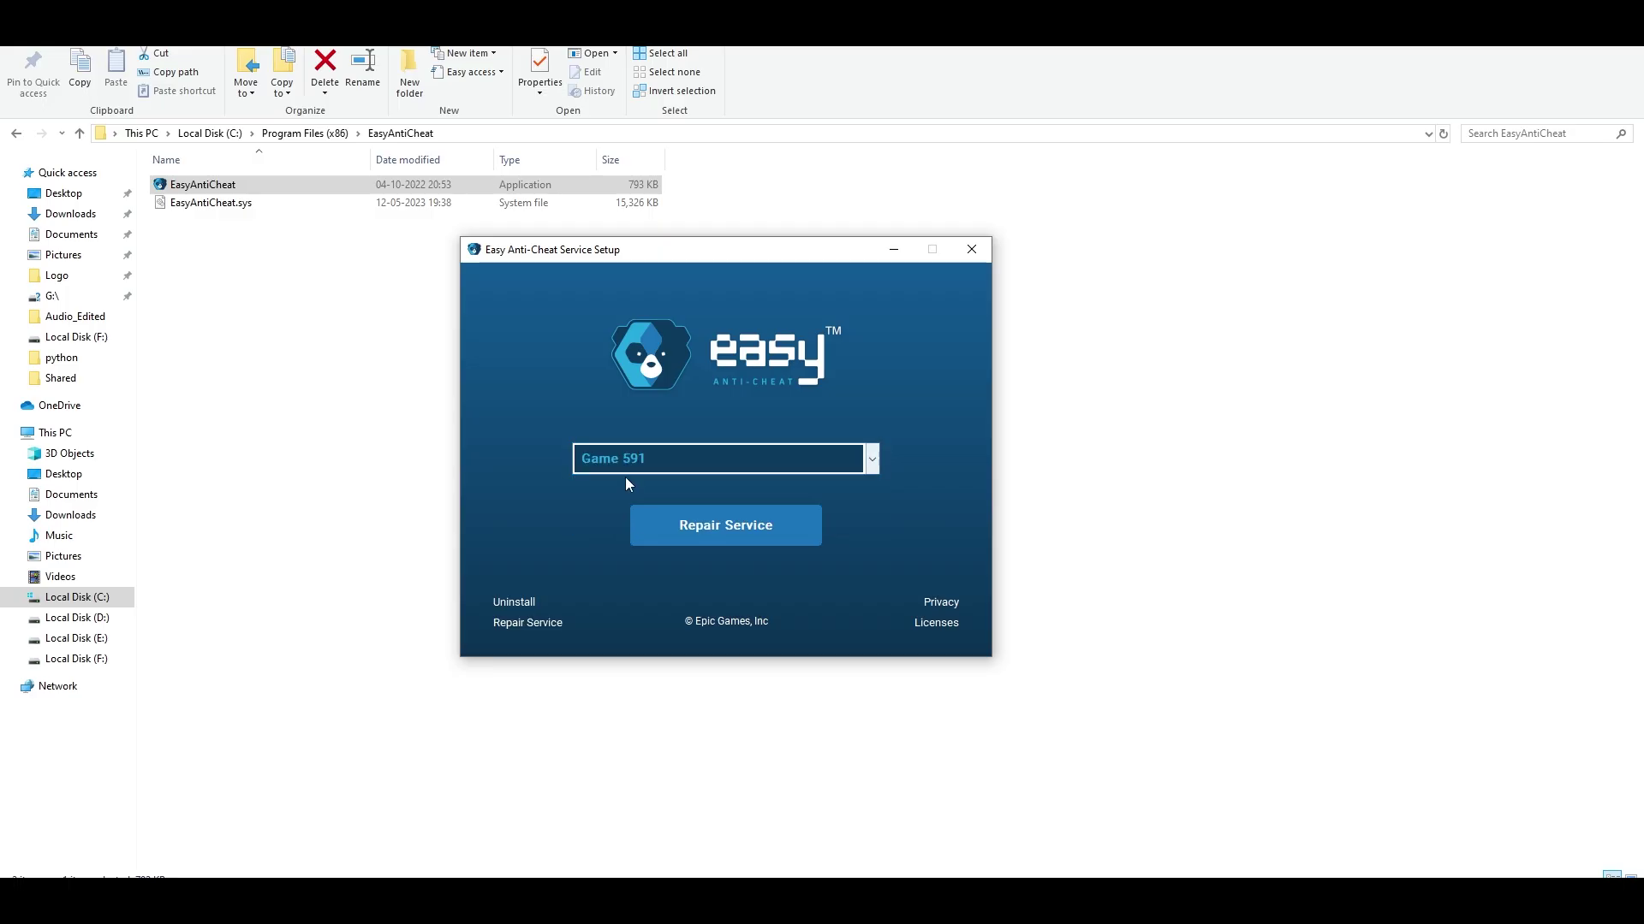
left_click(625, 462)
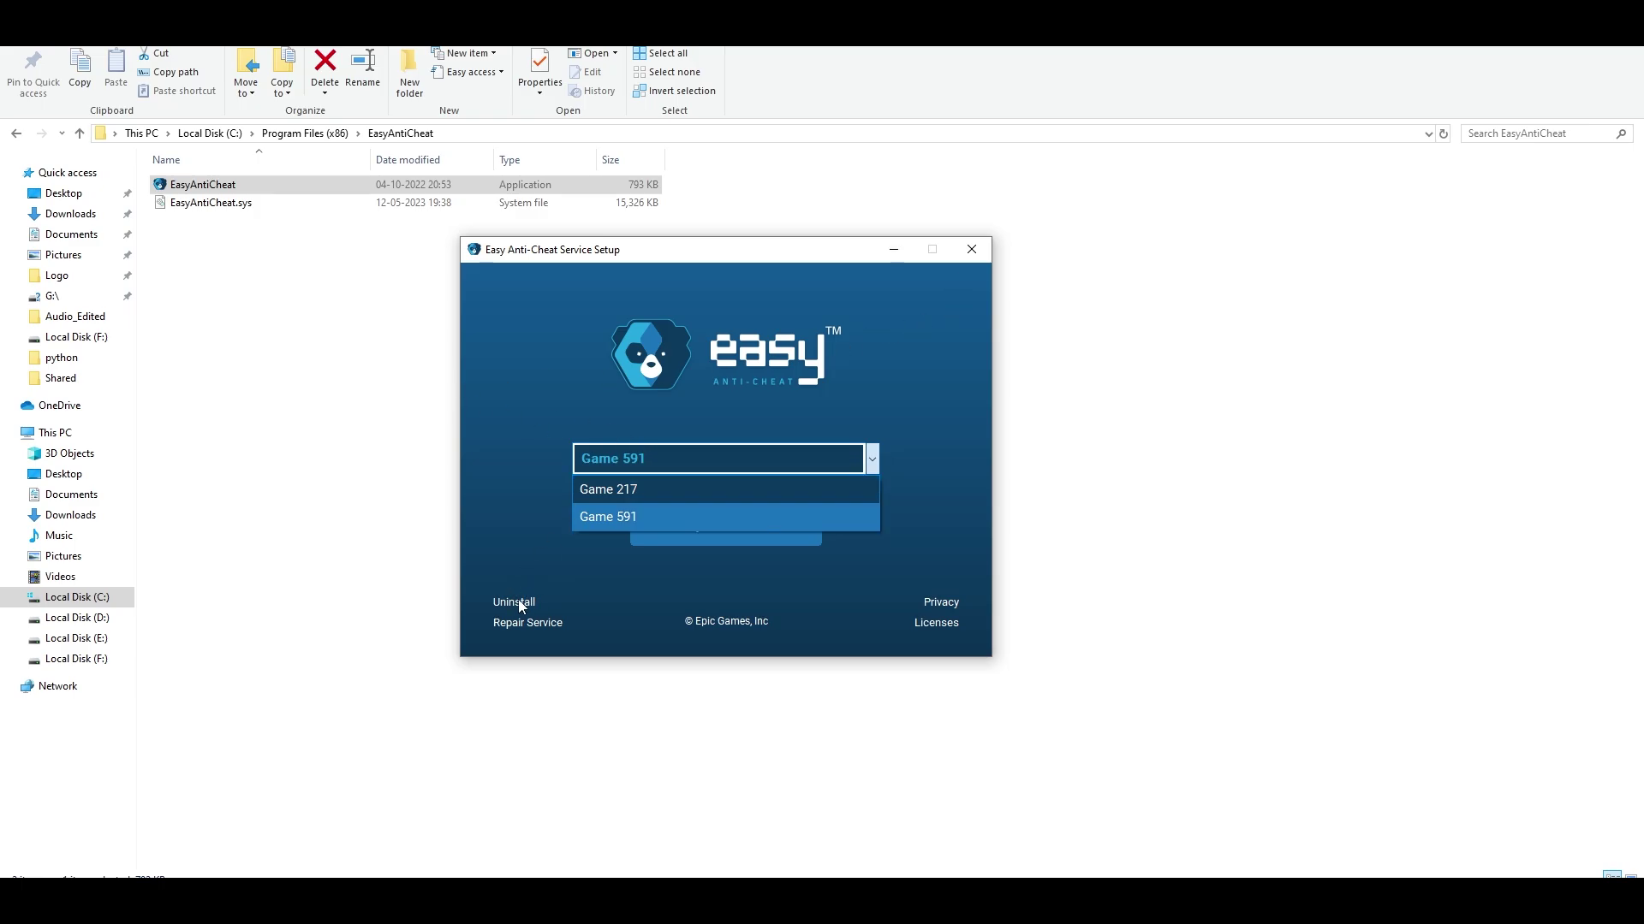
left_click(960, 254)
left_click(971, 250)
key("alt+Left")
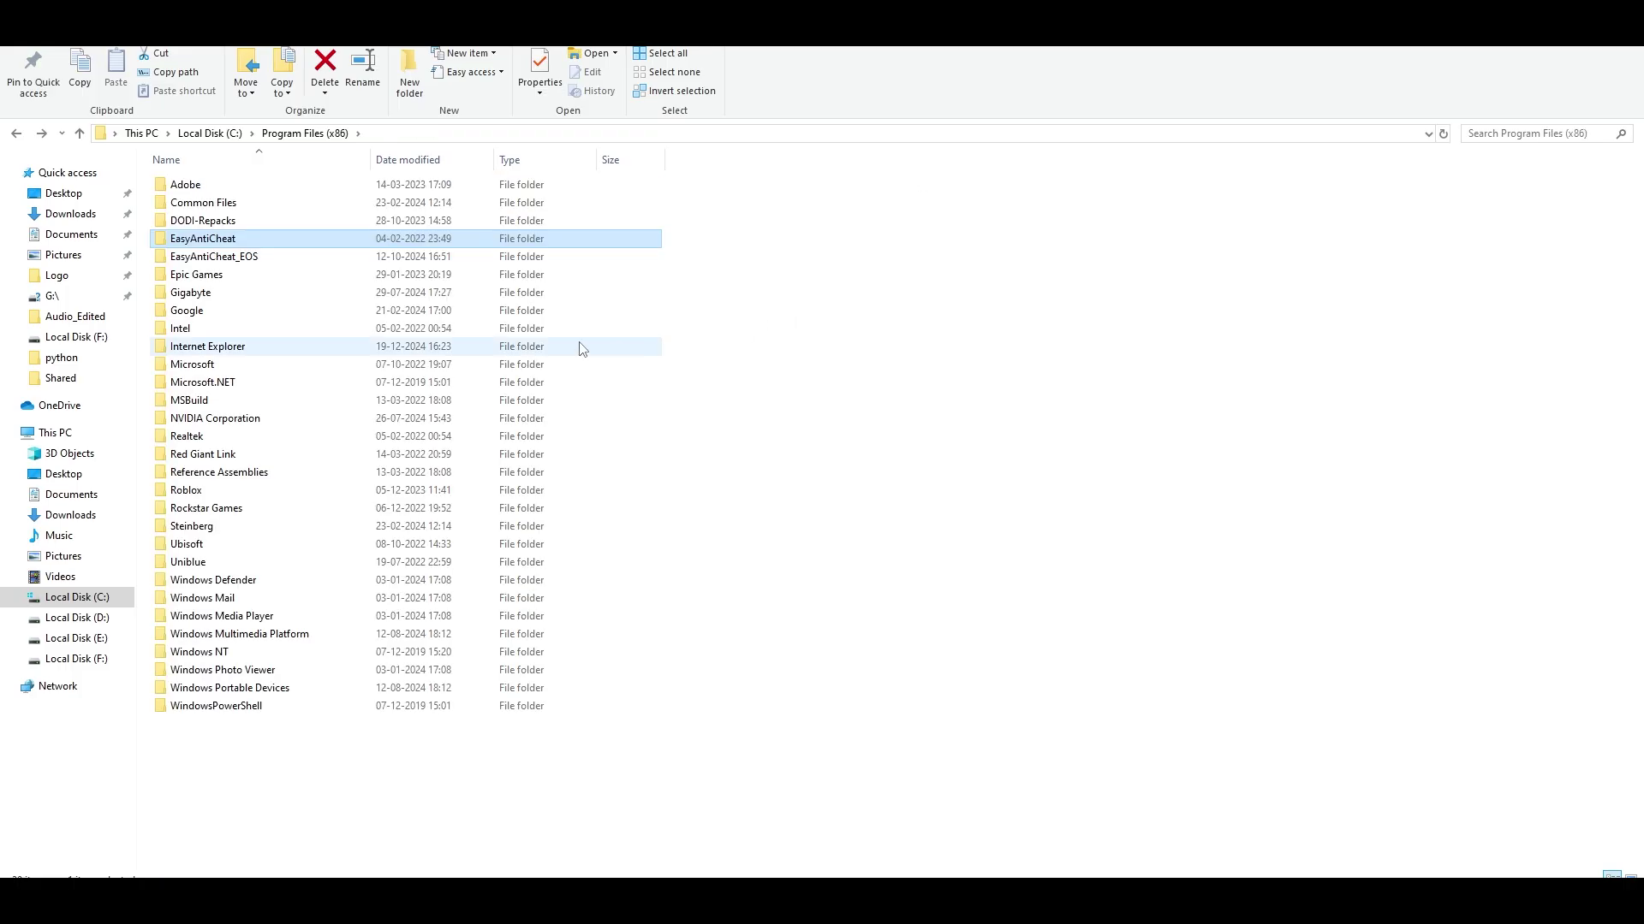
- Drag a selection box over the EasyAntiCheat and EasyAntiCheat_EOS folders
left_click_drag(705, 230, 654, 259)
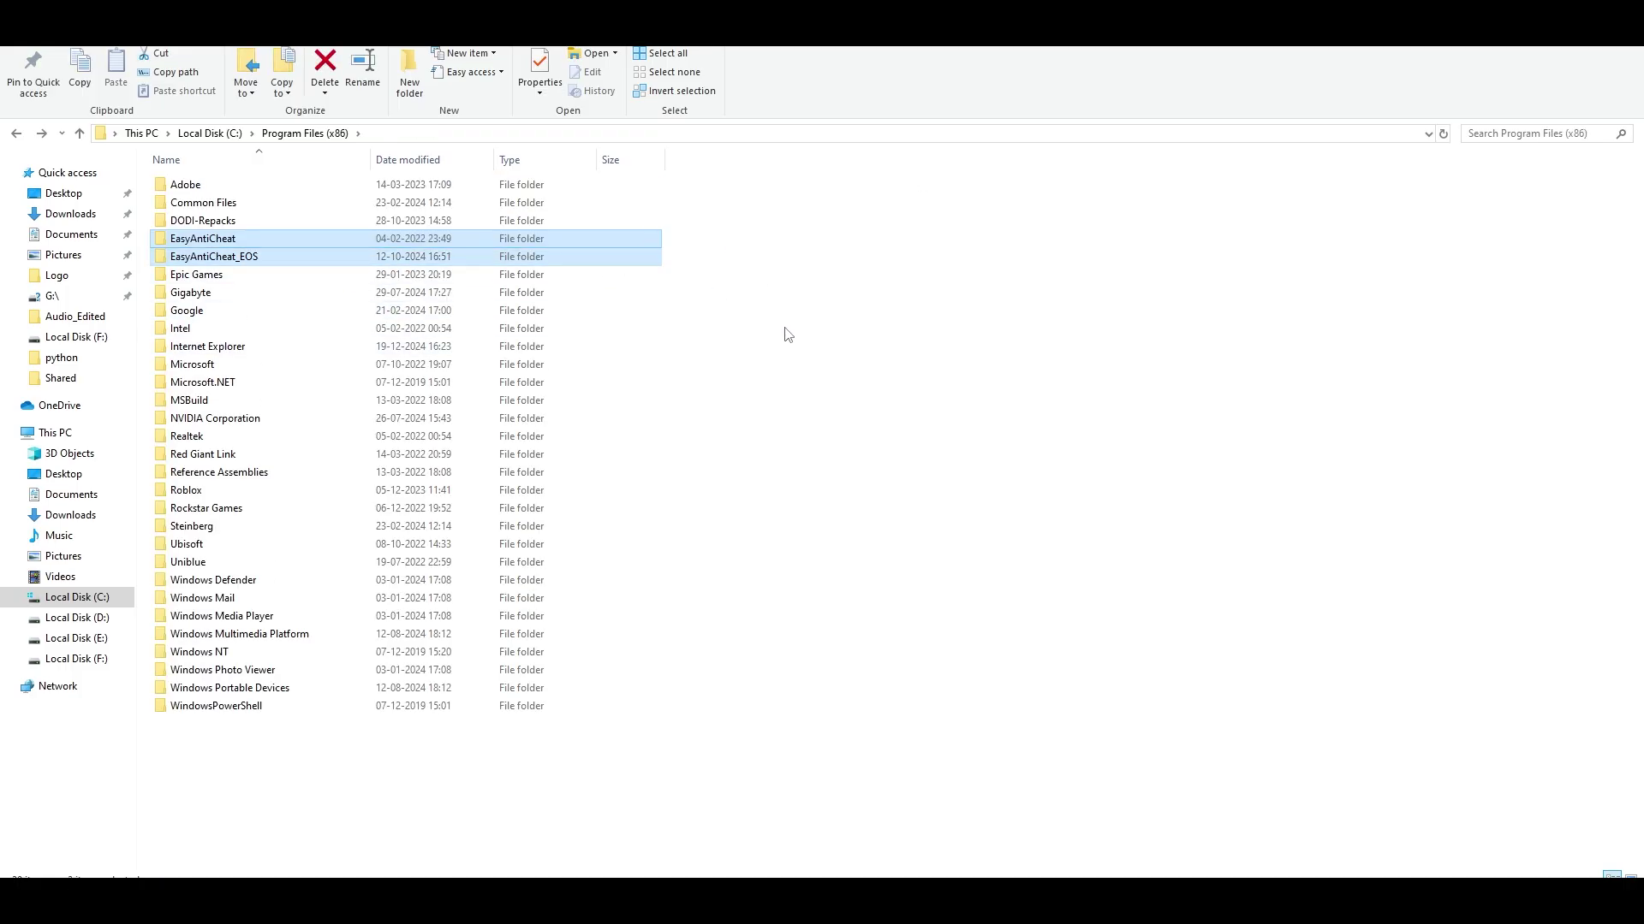